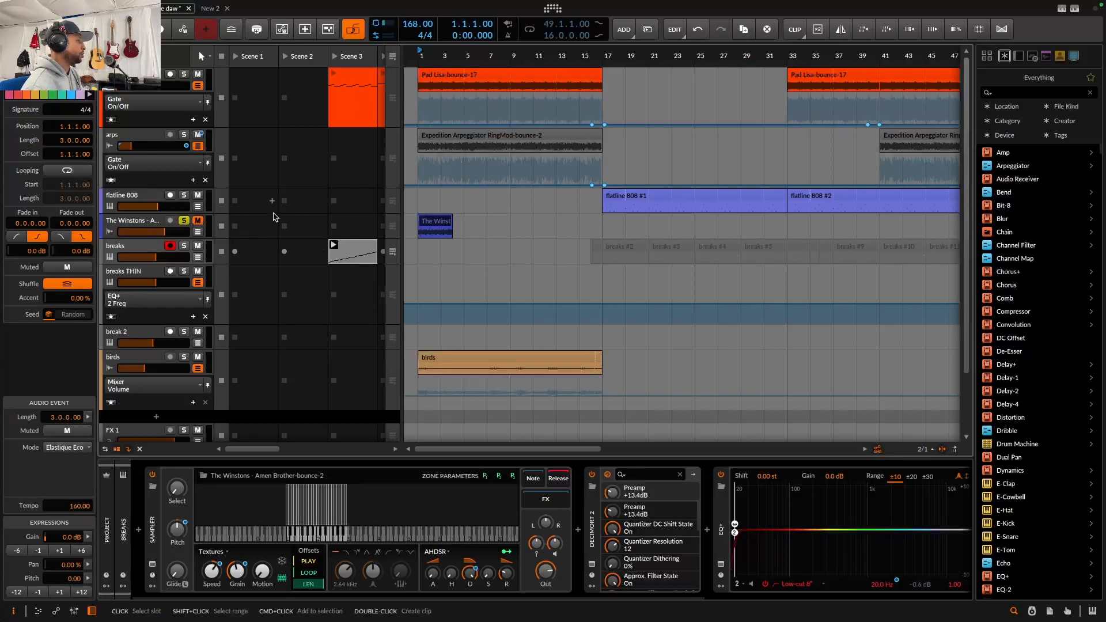
Slice the Amen Brother bounce clip to a multisample at 1/8-note slices using Bounce and Slice
drag(442, 56, 442, 134)
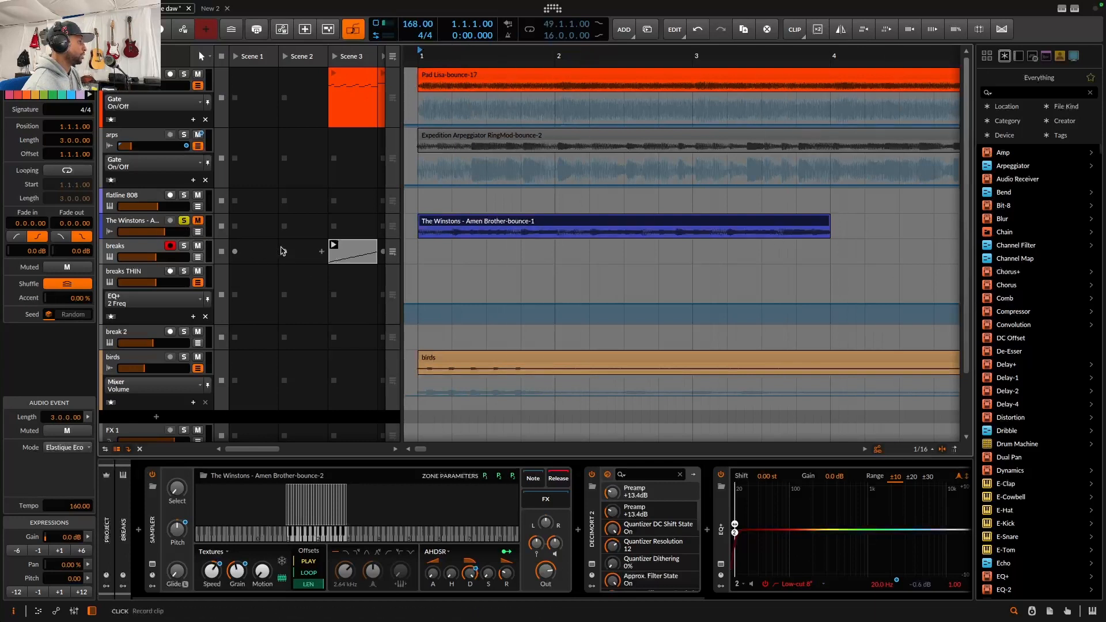
key(space)
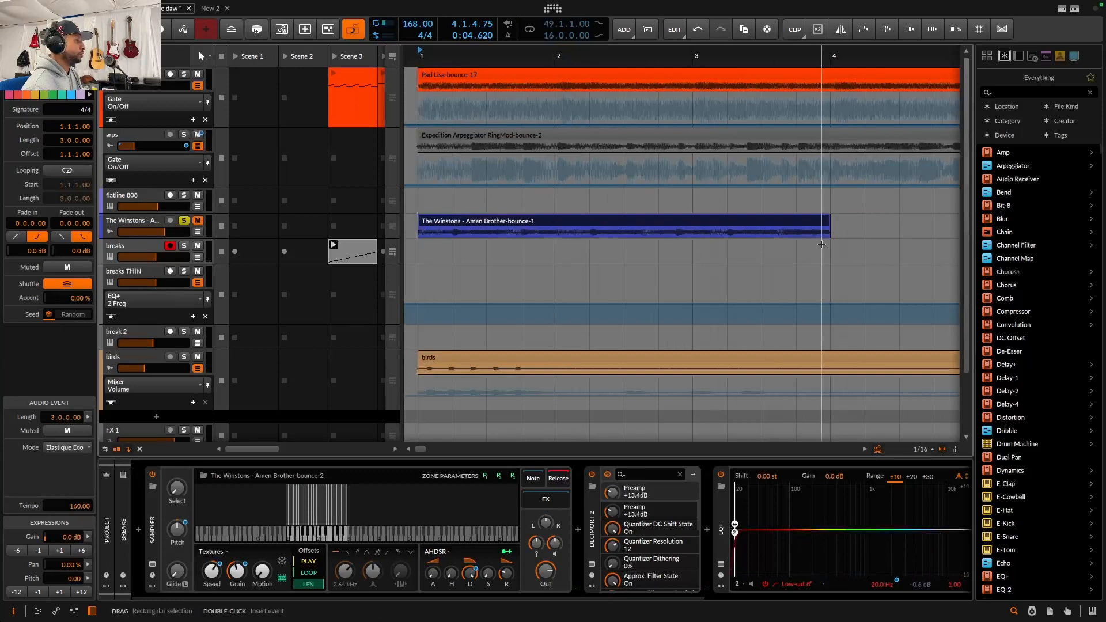
right_click(571, 221)
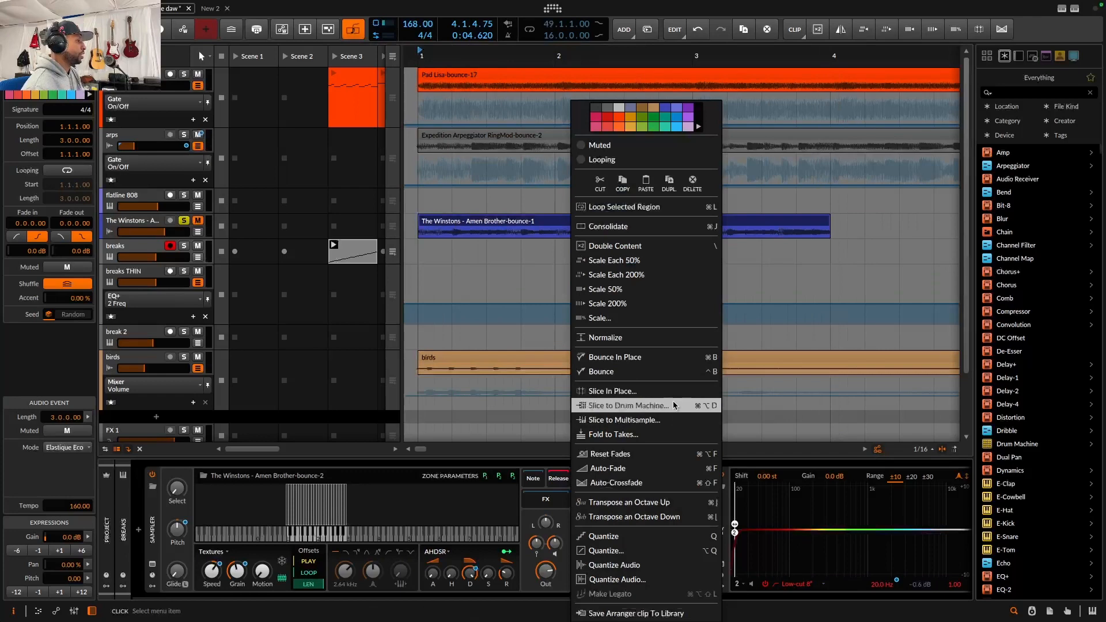
click(661, 420)
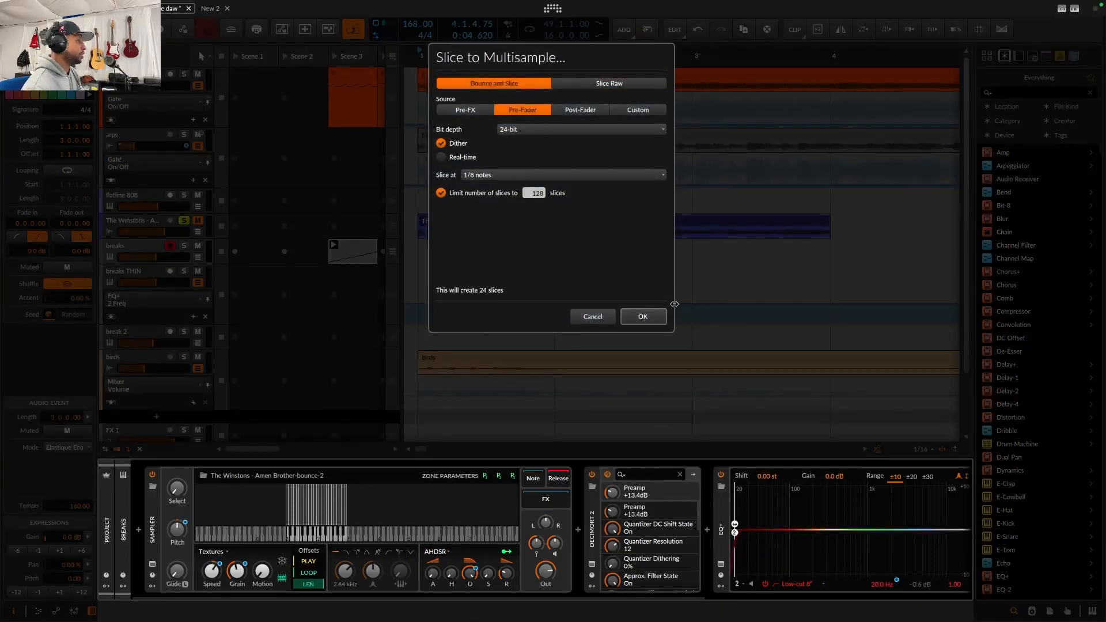
click(643, 317)
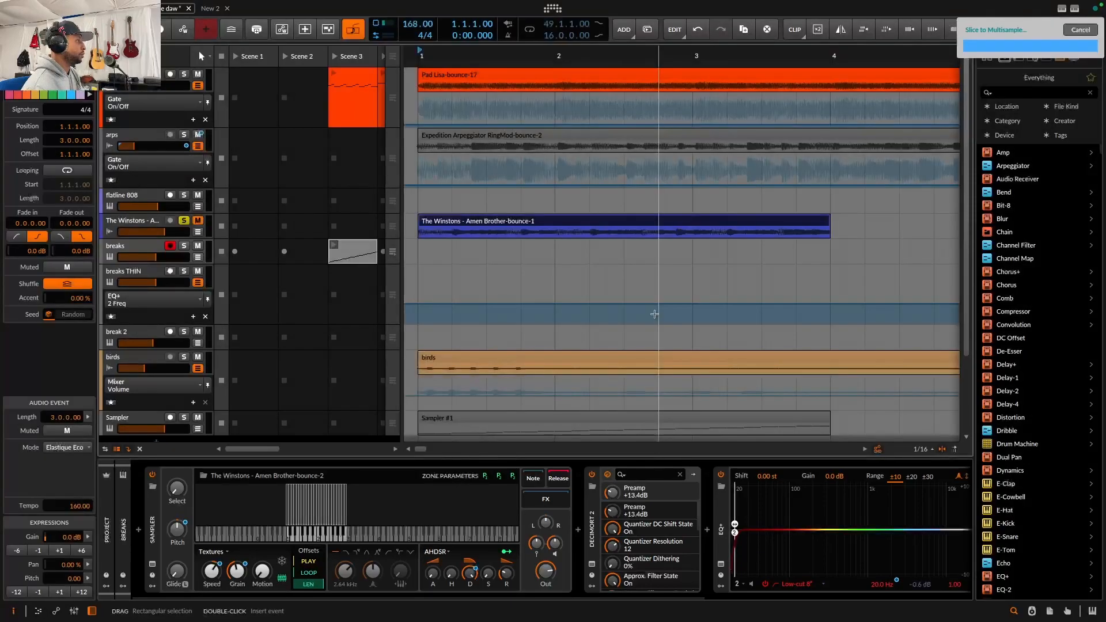
Copy the Sampler #1 clip into the Sampler track's Scene 3 launcher slot
scroll(630, 314, down, 3)
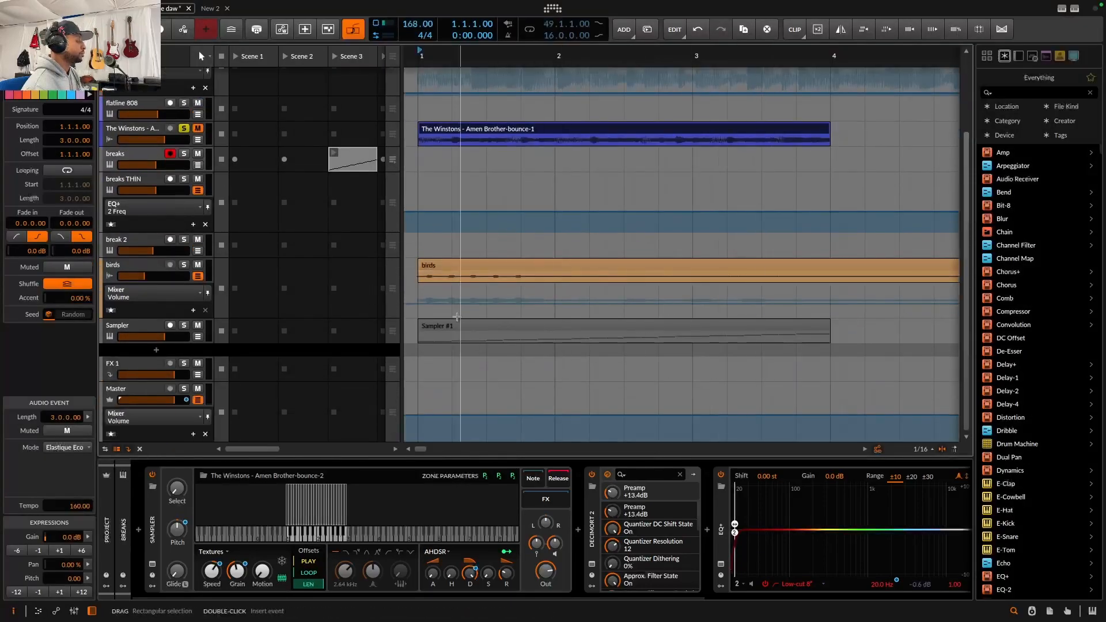
drag(533, 328, 362, 332)
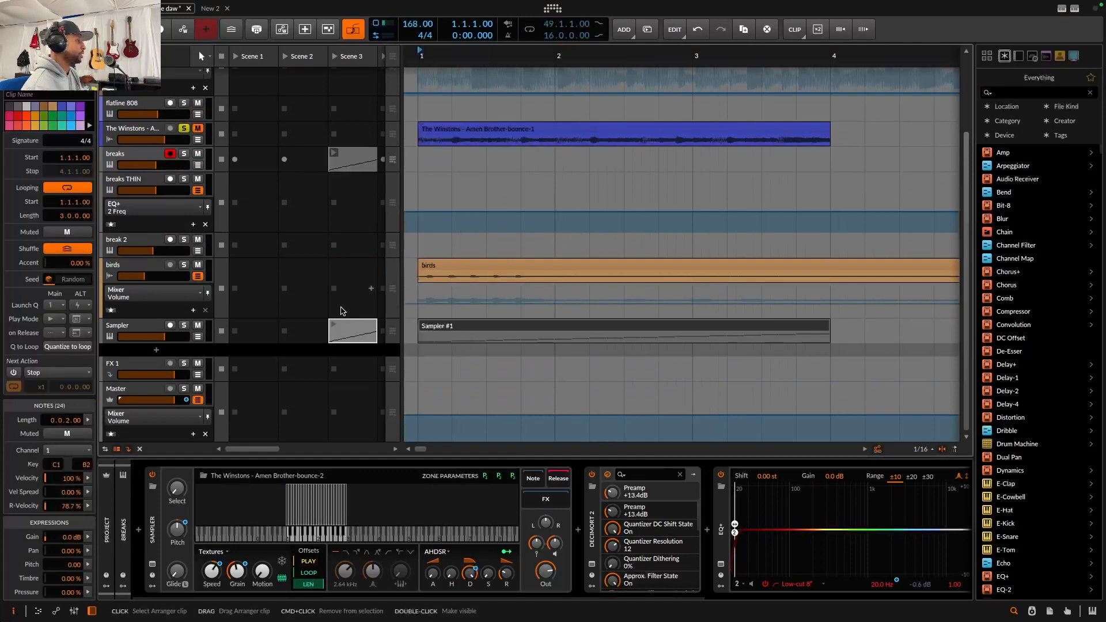
Solo the Sampler track, launch its Scene 3 clip to audition the slices, then unsolo it
click(179, 330)
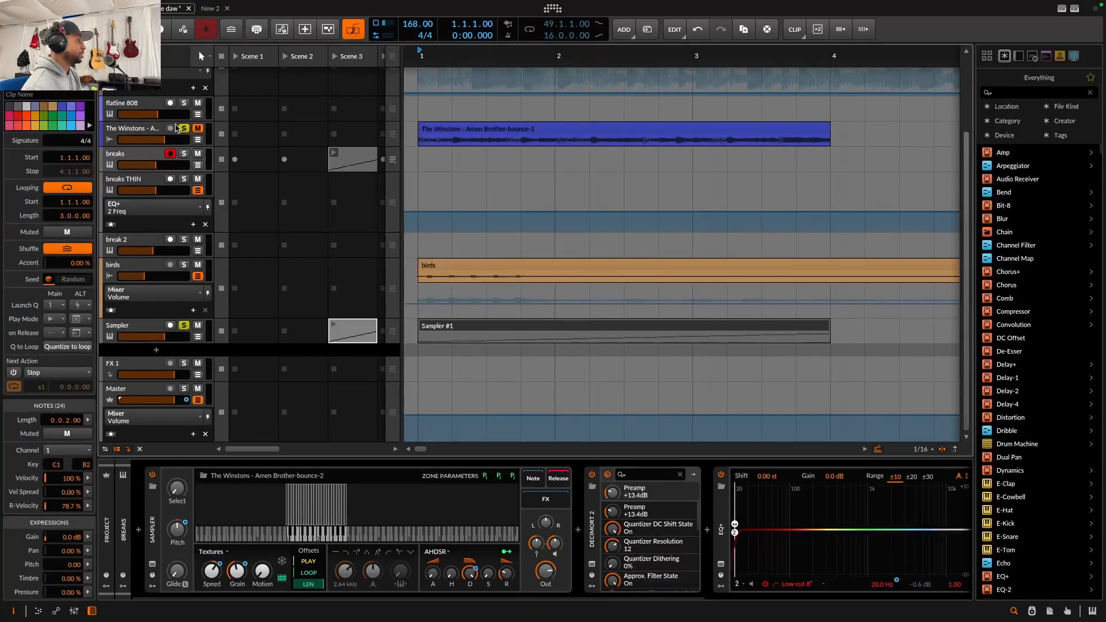
click(334, 324)
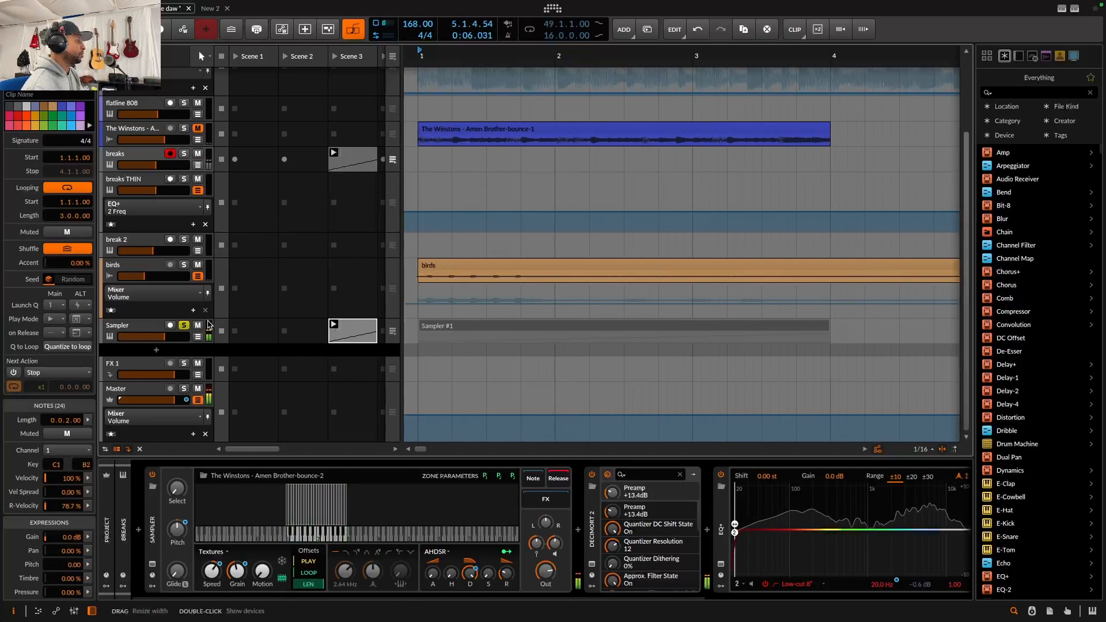
click(183, 326)
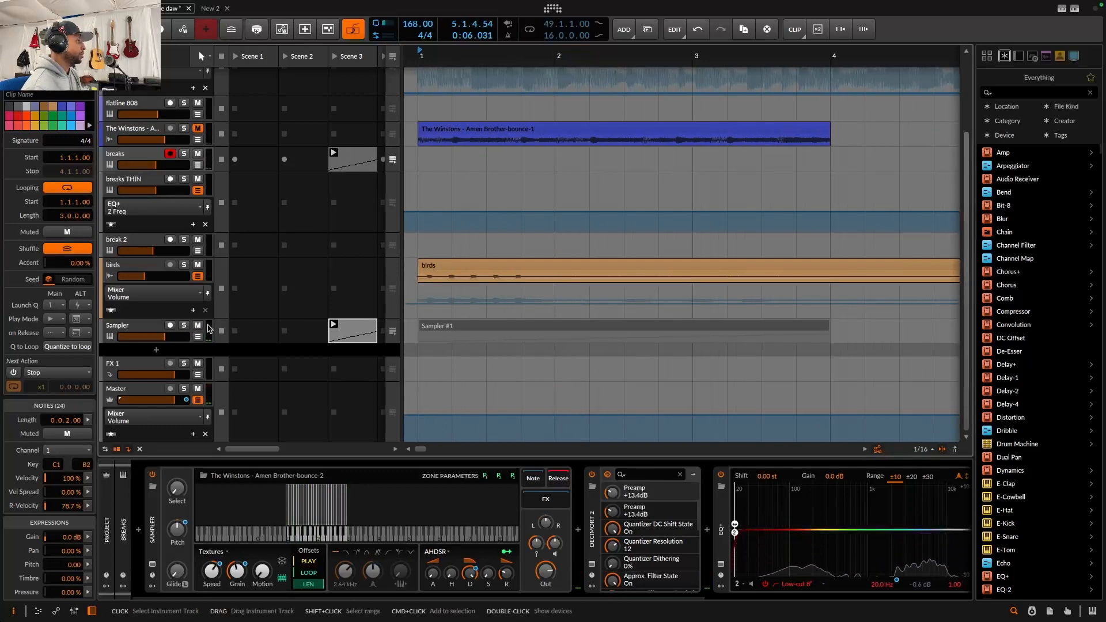
click(206, 329)
click(199, 327)
Open the breaks track's Decimort 2 plugin window, browse its presets, and close it
scroll(265, 291, up, 3)
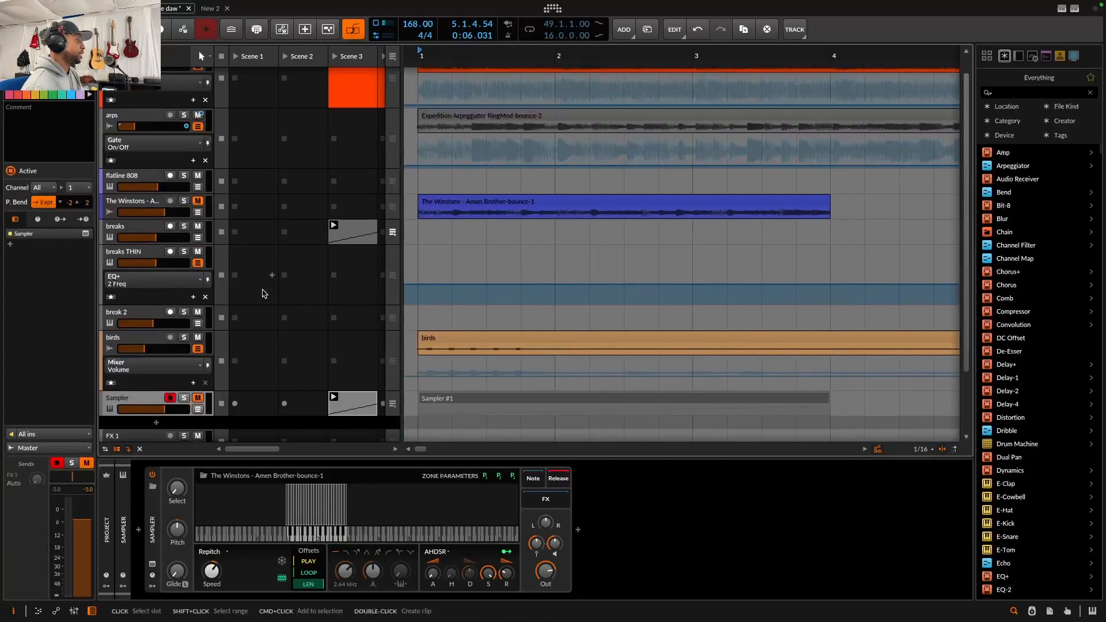
click(154, 232)
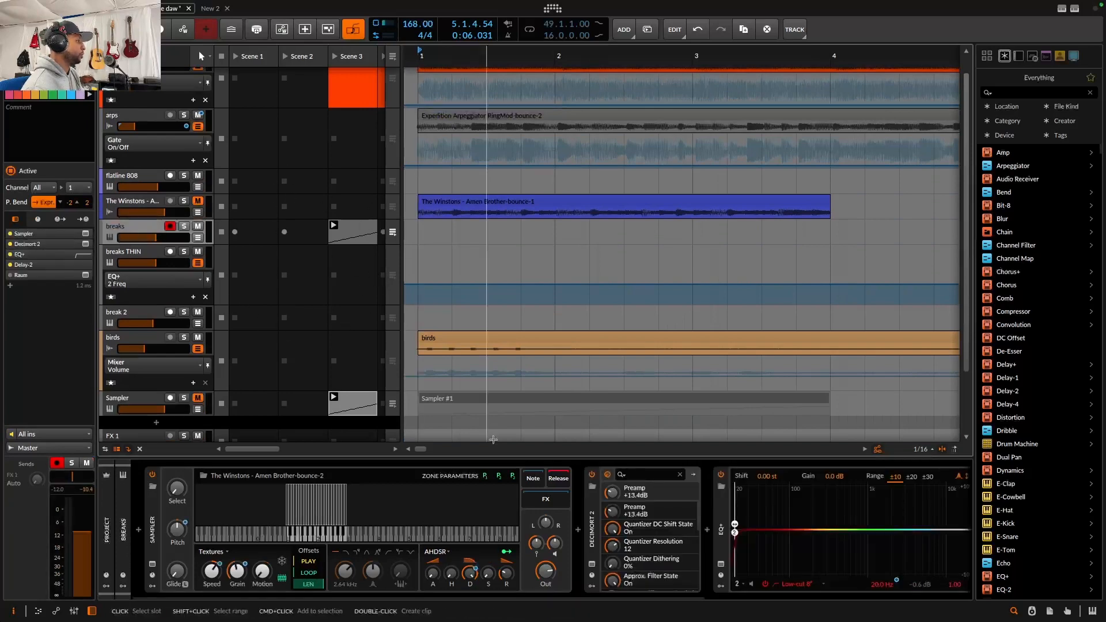
click(593, 567)
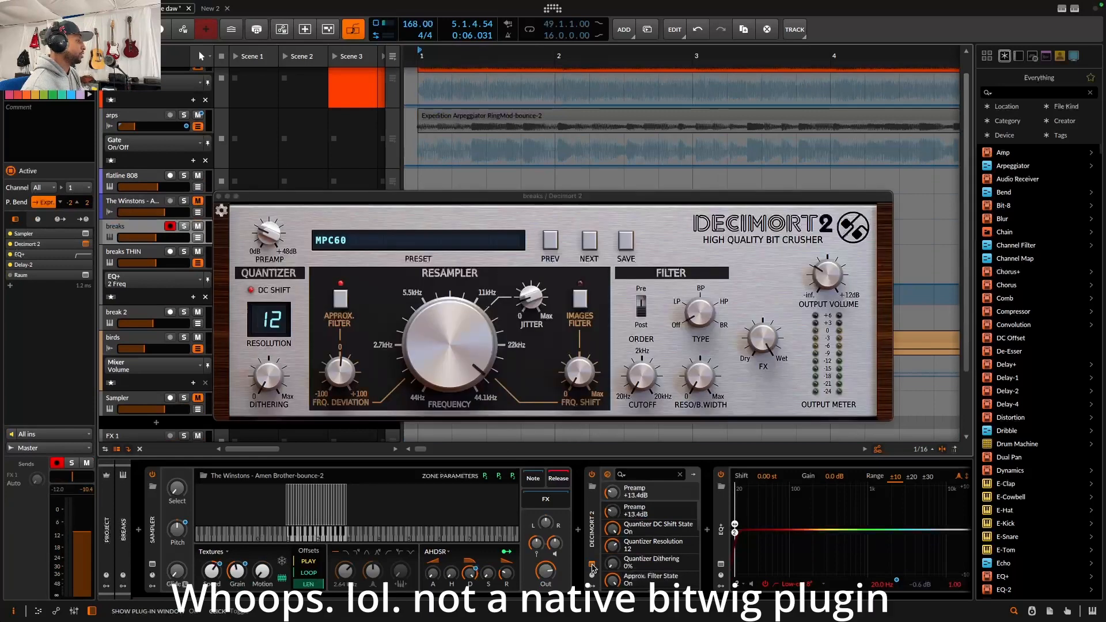
click(259, 197)
drag(377, 196, 417, 270)
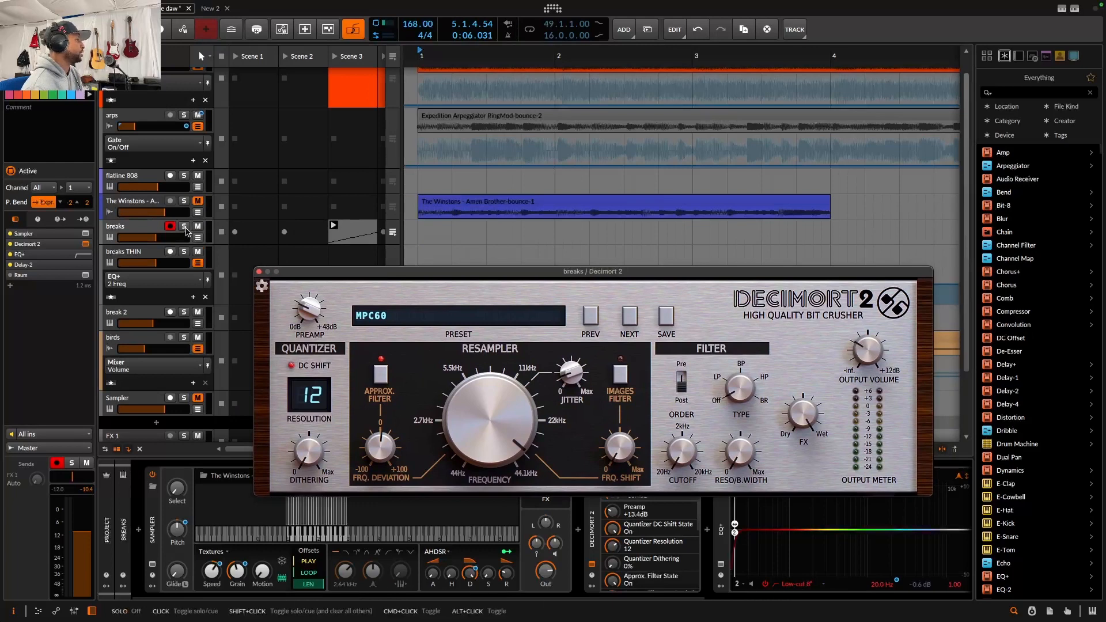
click(497, 318)
scroll(668, 567, right, 5)
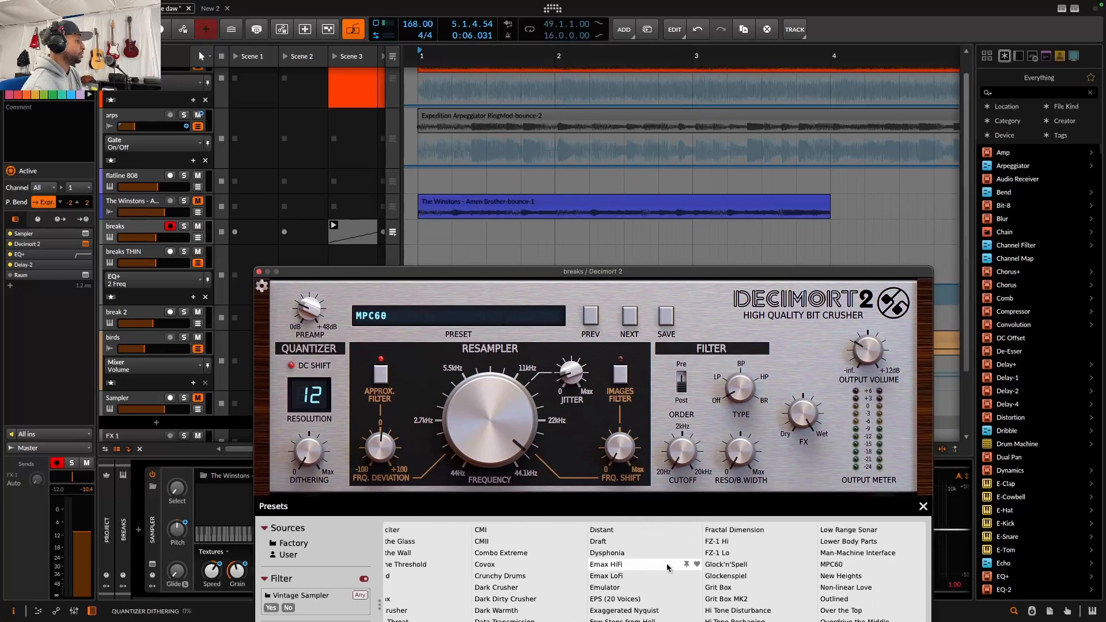
scroll(669, 567, left, 2)
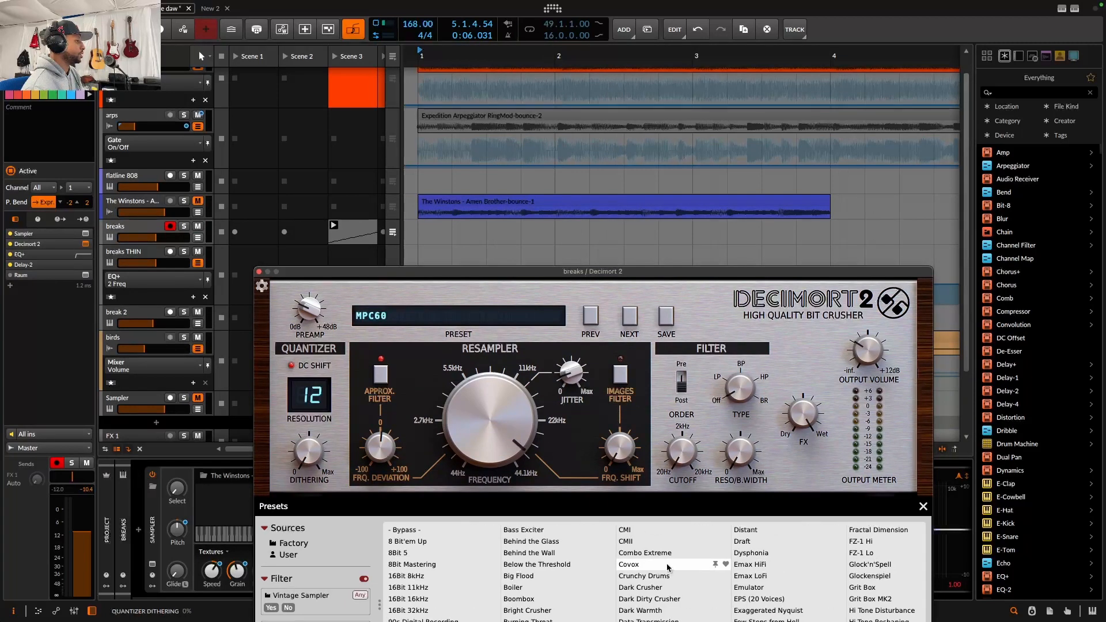
click(259, 273)
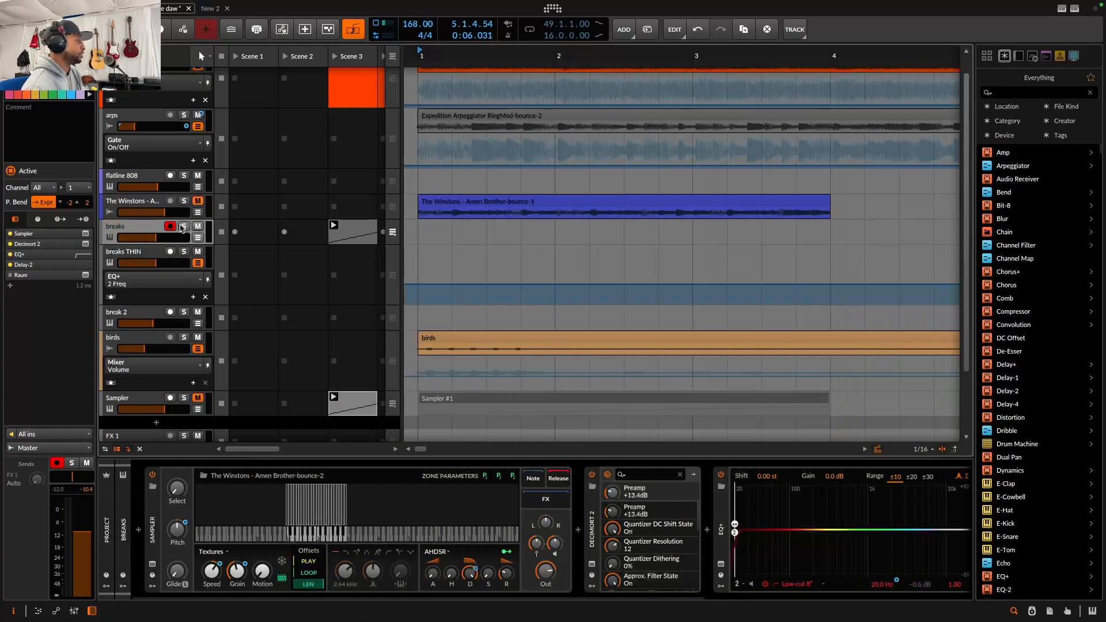
Solo the breaks track, start playback, and open its Scene 3 clip in an enlarged note editor
key(s)
key(space)
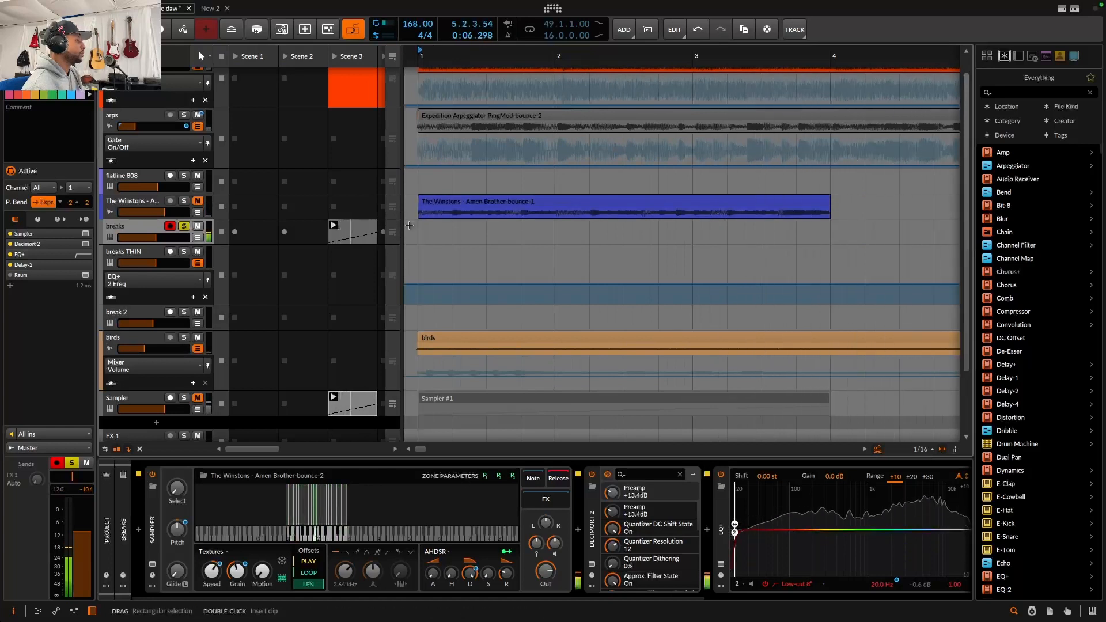
scroll(494, 244, down, 3)
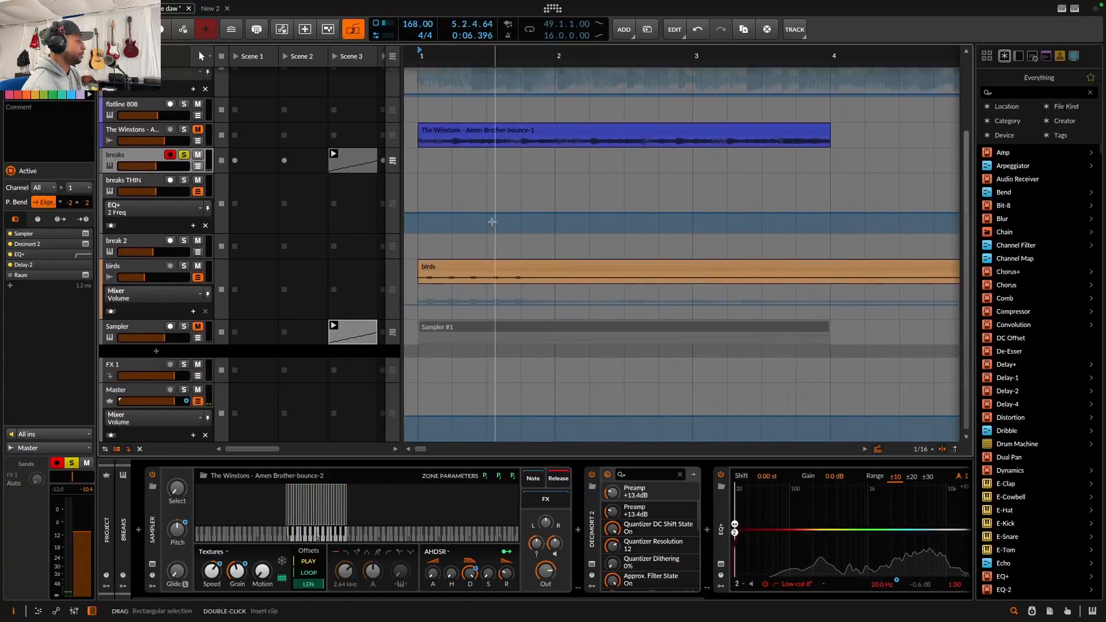
double_click(356, 162)
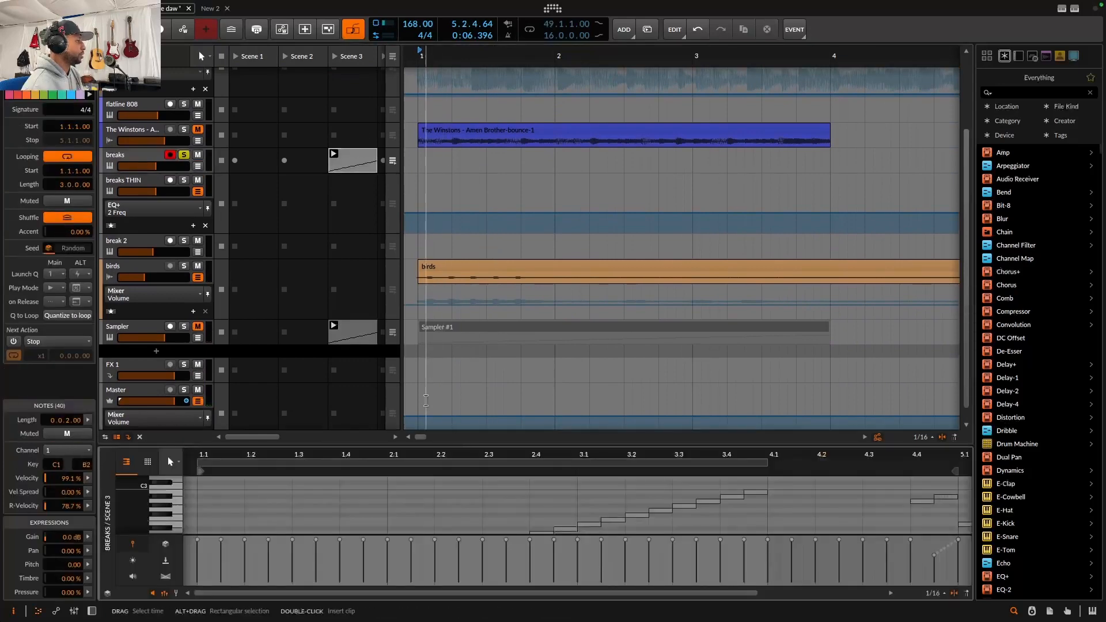
drag(402, 451, 382, 241)
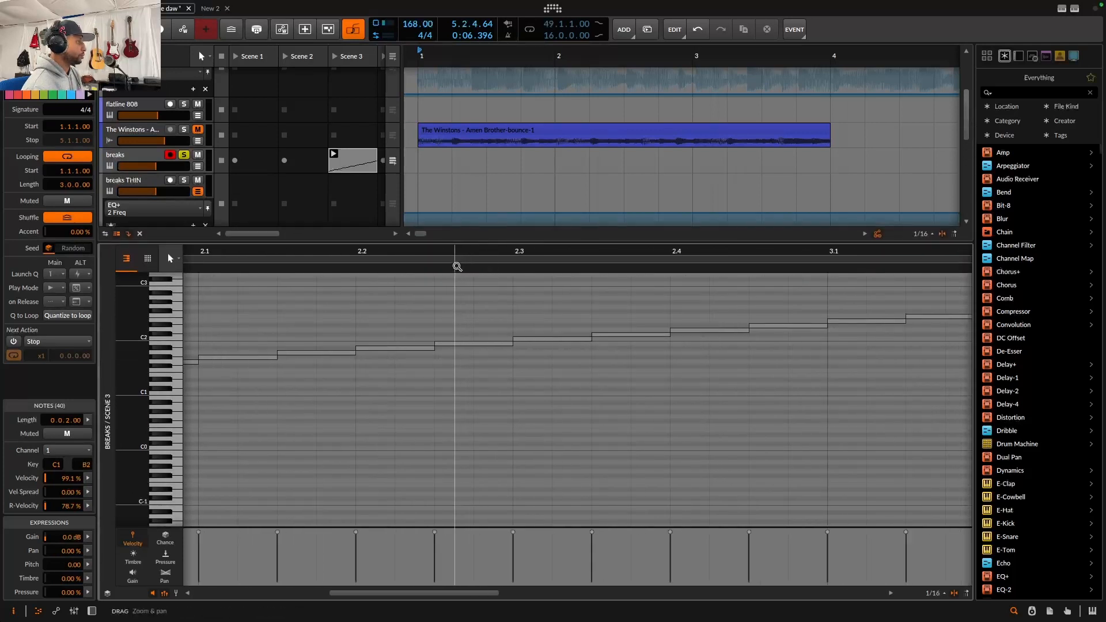
scroll(452, 358, down, 5)
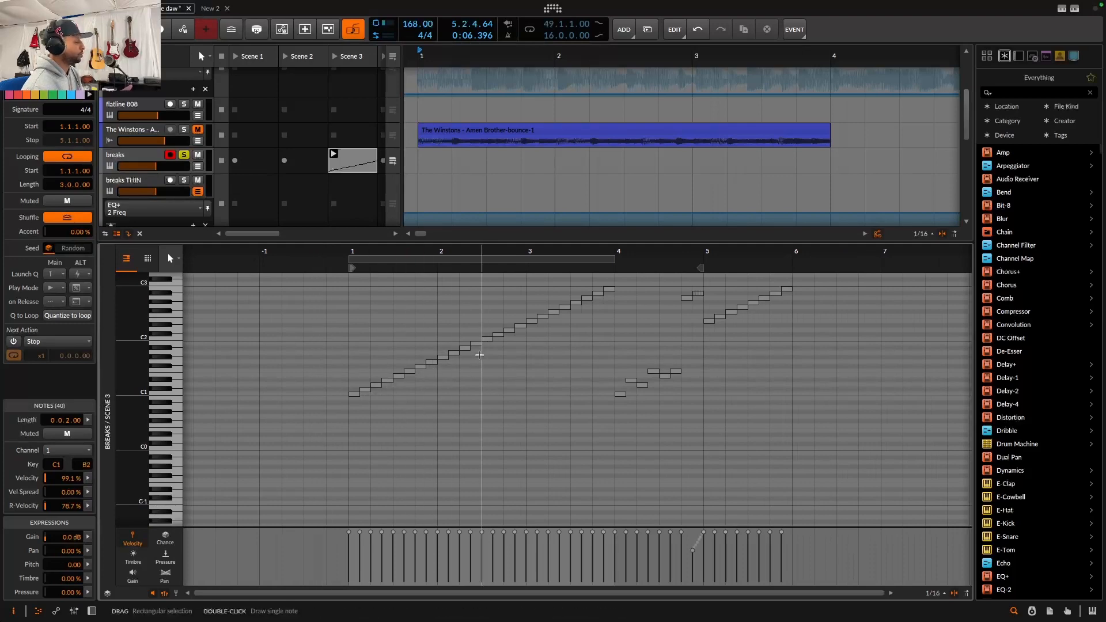
Give the note at 1.3.1 a repeat count of 6
click(398, 381)
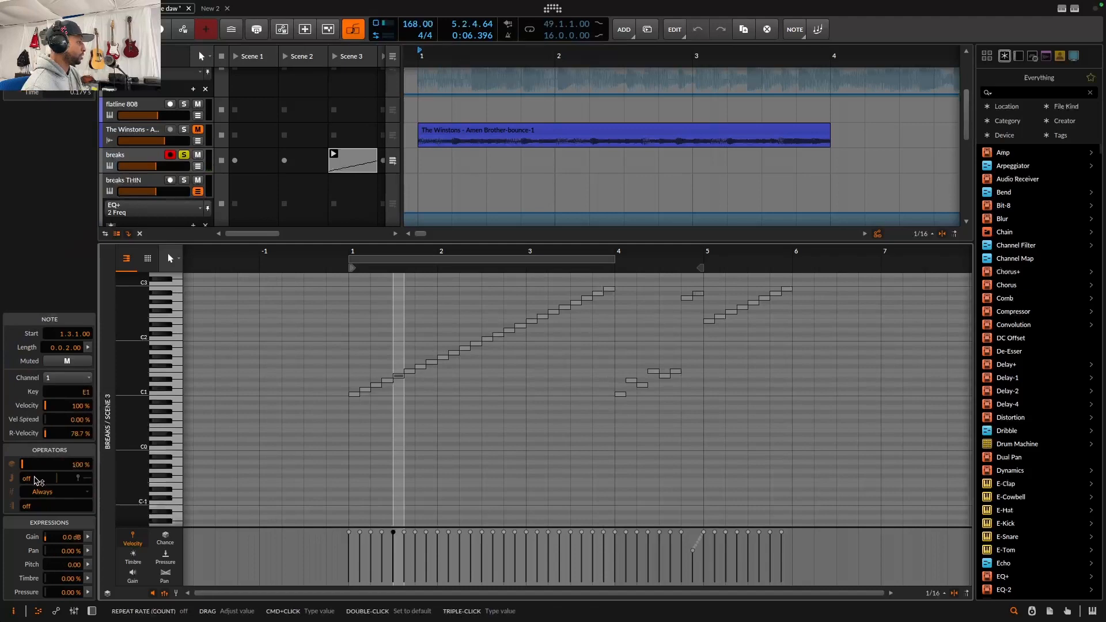
drag(38, 481, 37, 469)
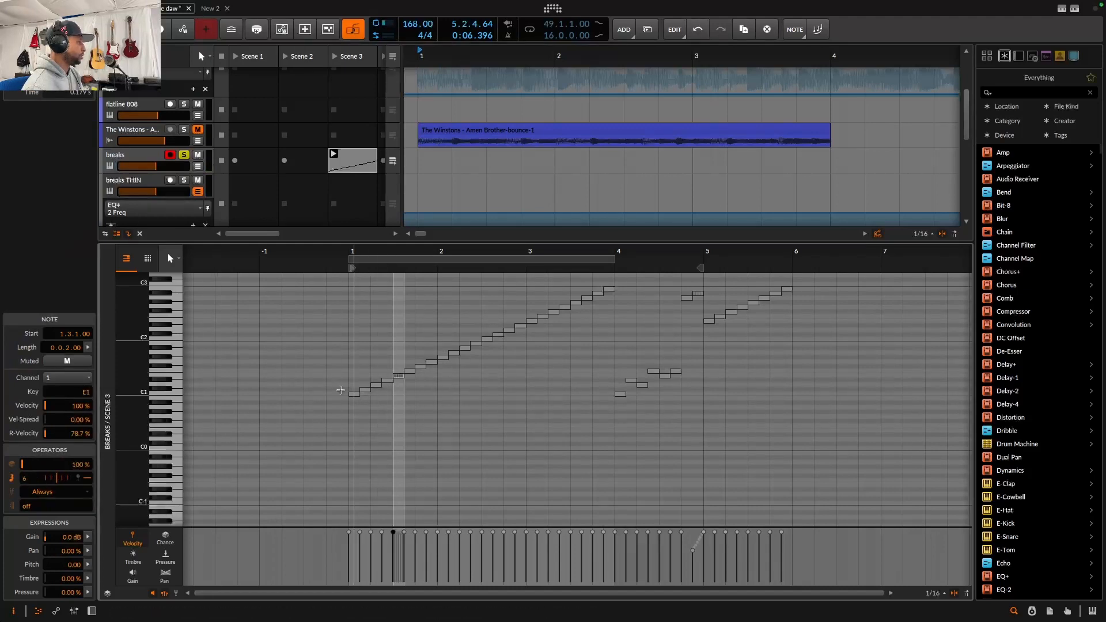
Delete the highest note near bar 4 and lengthen the note at 3.4.1 to a quarter note
key(space)
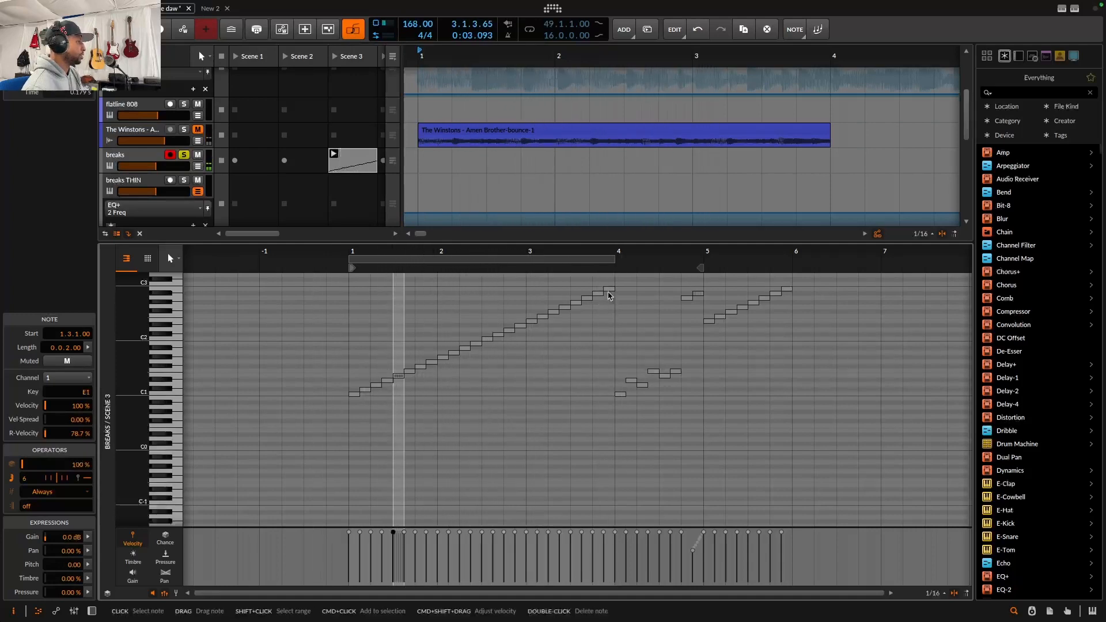
click(609, 290)
double_click(609, 290)
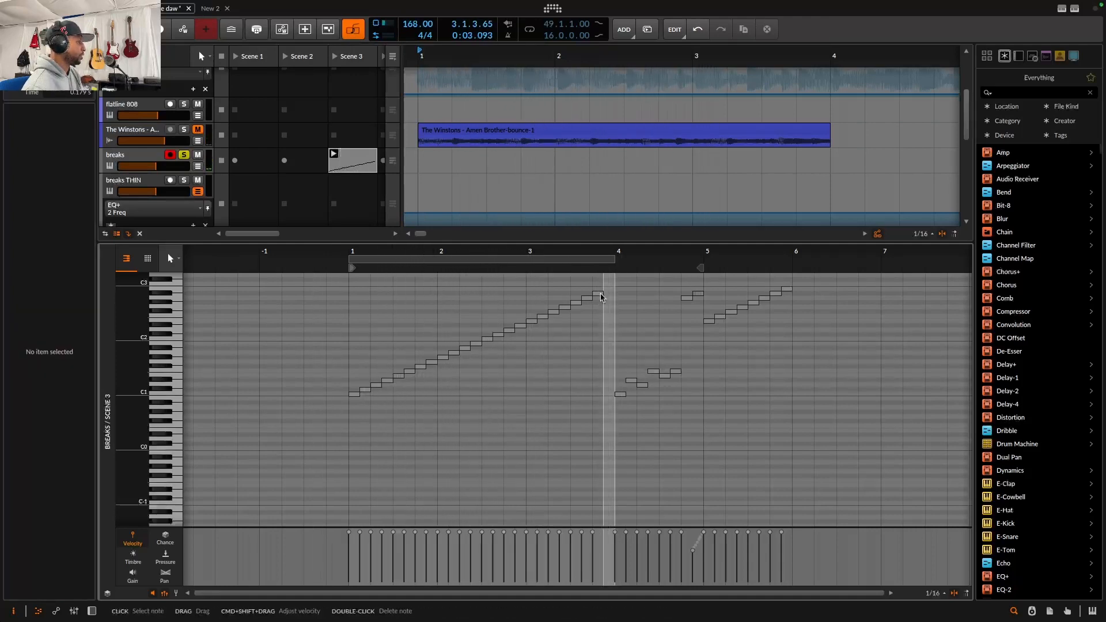
drag(601, 292, 612, 296)
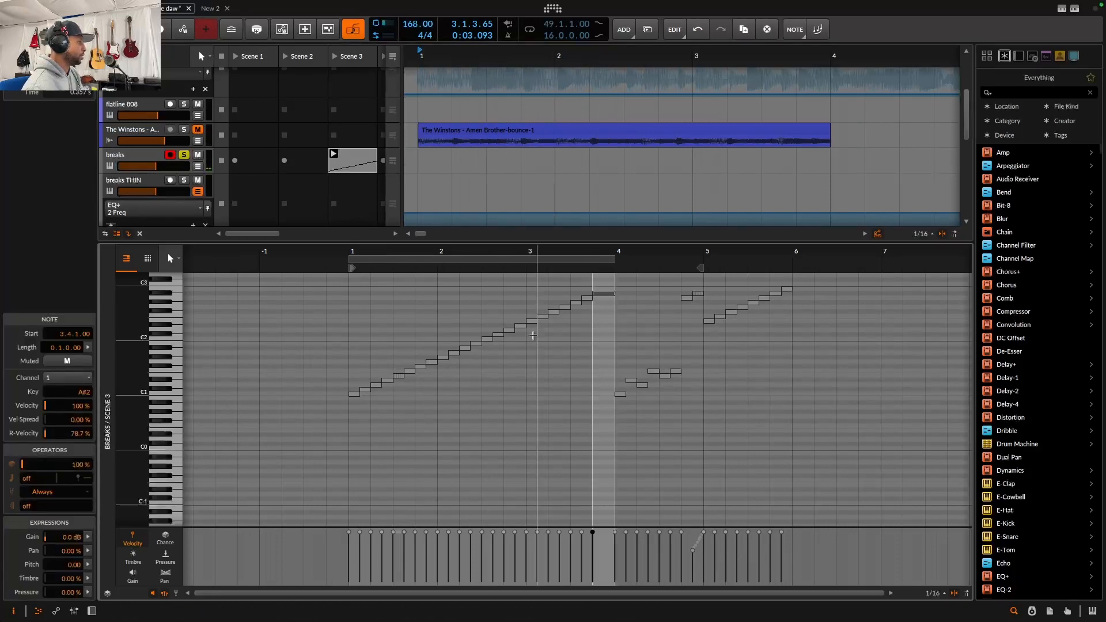
Lower the note at 2.2.3 to G#1 and raise the note at 2.4.1 to E2
click(477, 346)
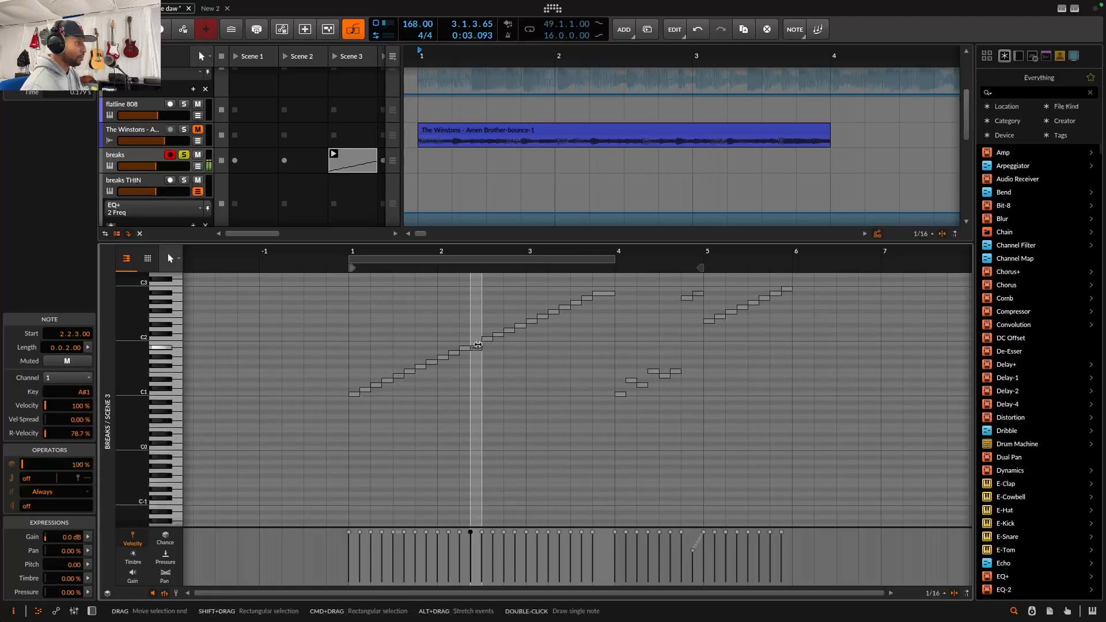
drag(479, 348, 478, 358)
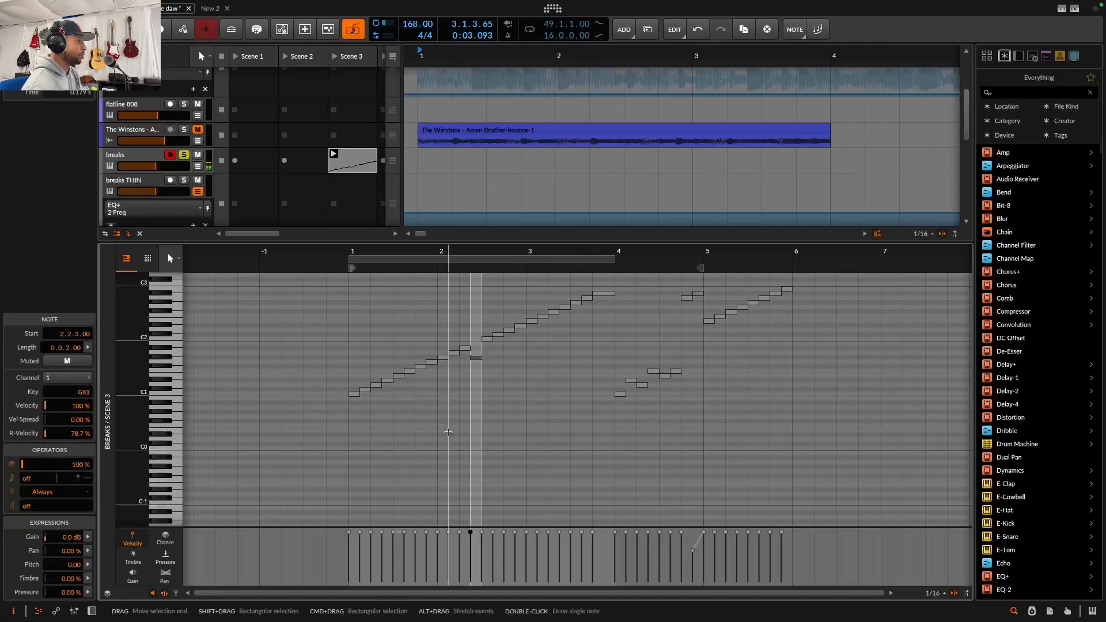
click(505, 332)
key(Up)
key(Up)
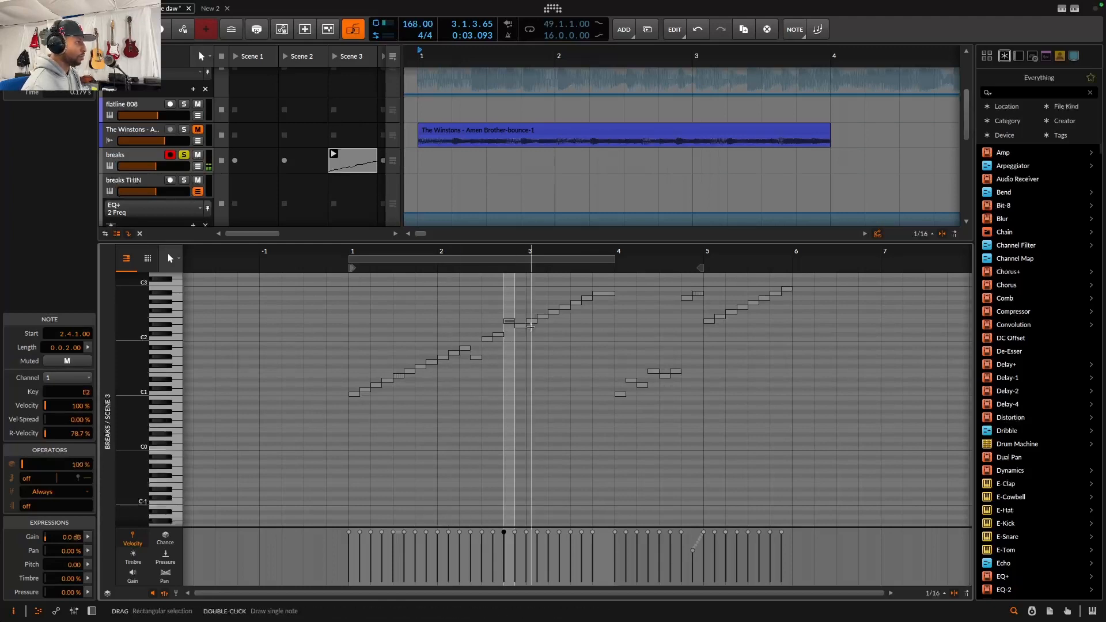
Move the note at 3.1.3 to E2 and raise the note at 1.2.3 to E1
click(531, 322)
drag(541, 318, 541, 323)
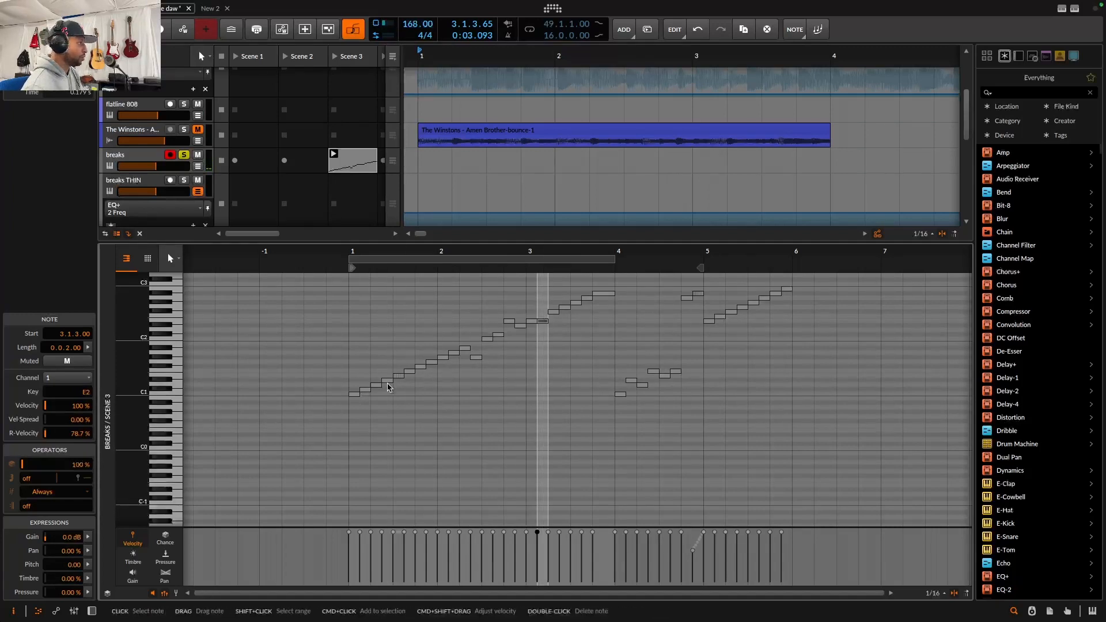
click(388, 381)
key(Up)
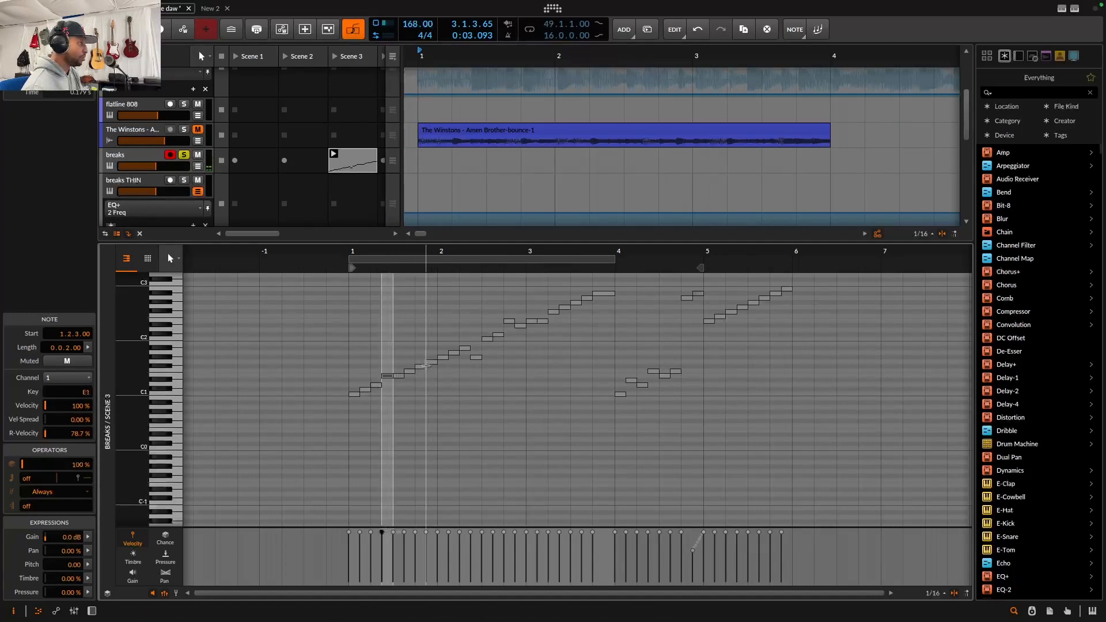
Lower the note at 1.4.1 to C#1 and play back the edited pattern
click(420, 367)
key(Down)
key(Down)
key(Down)
key(Down)
key(Down)
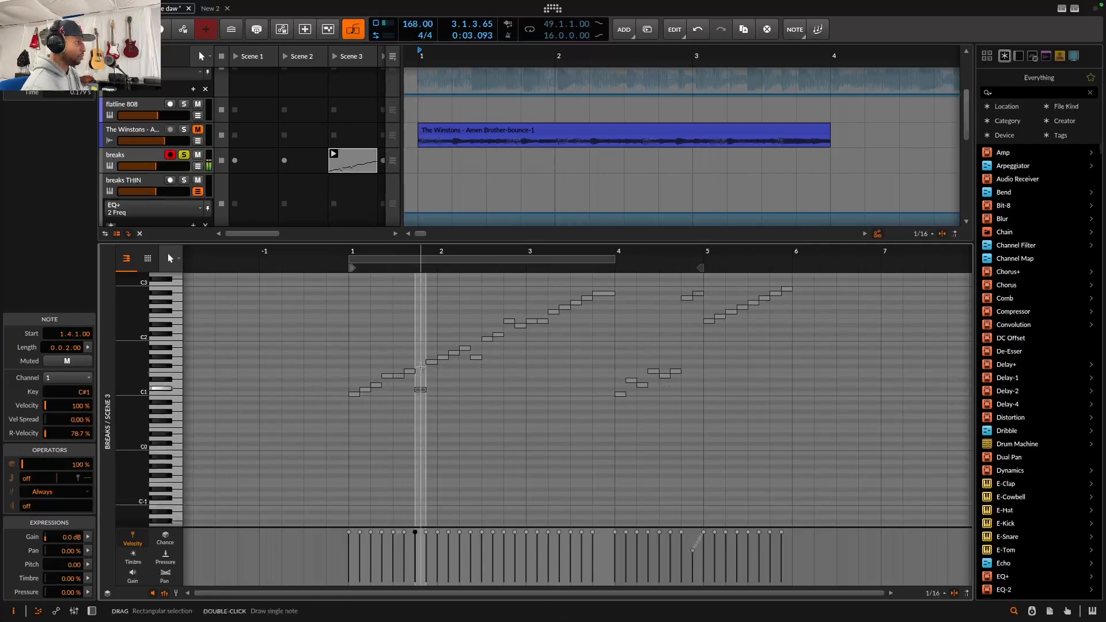
key(space)
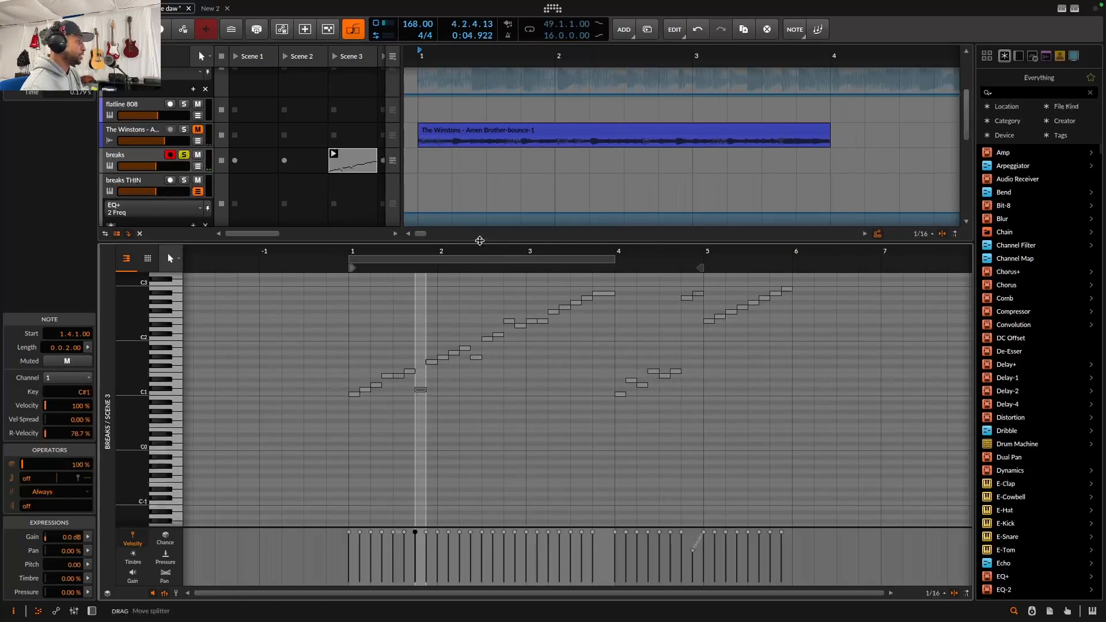
drag(478, 242, 440, 476)
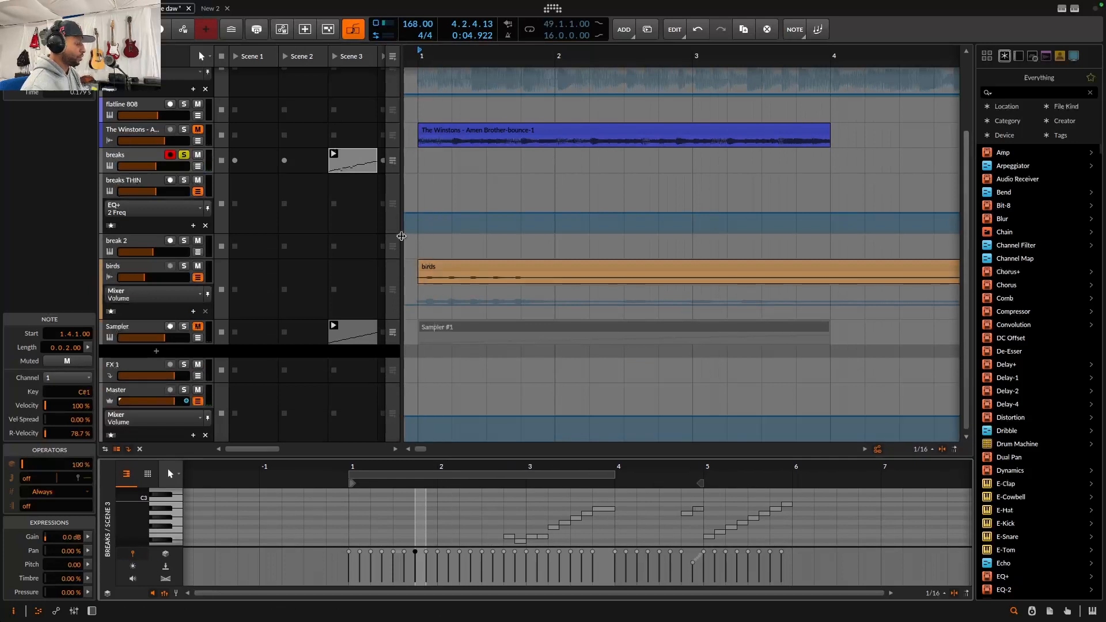
Zoom out the arrangement, switch the breaks track back to the arranger timeline and play it soloed from bar 17
scroll(426, 247, right, 5)
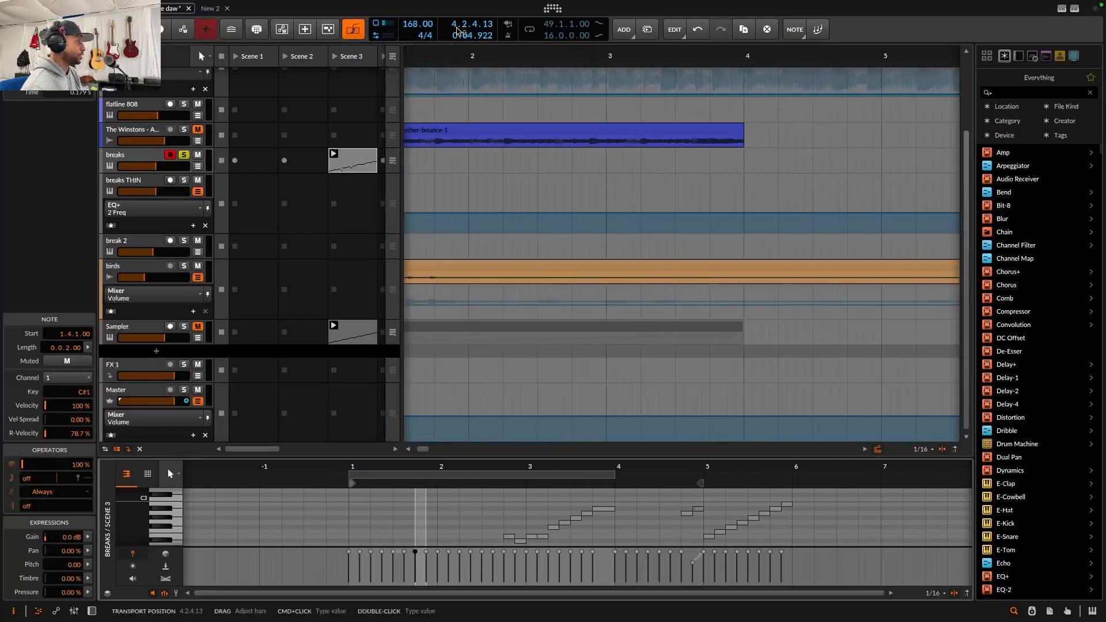
drag(454, 57, 449, 17)
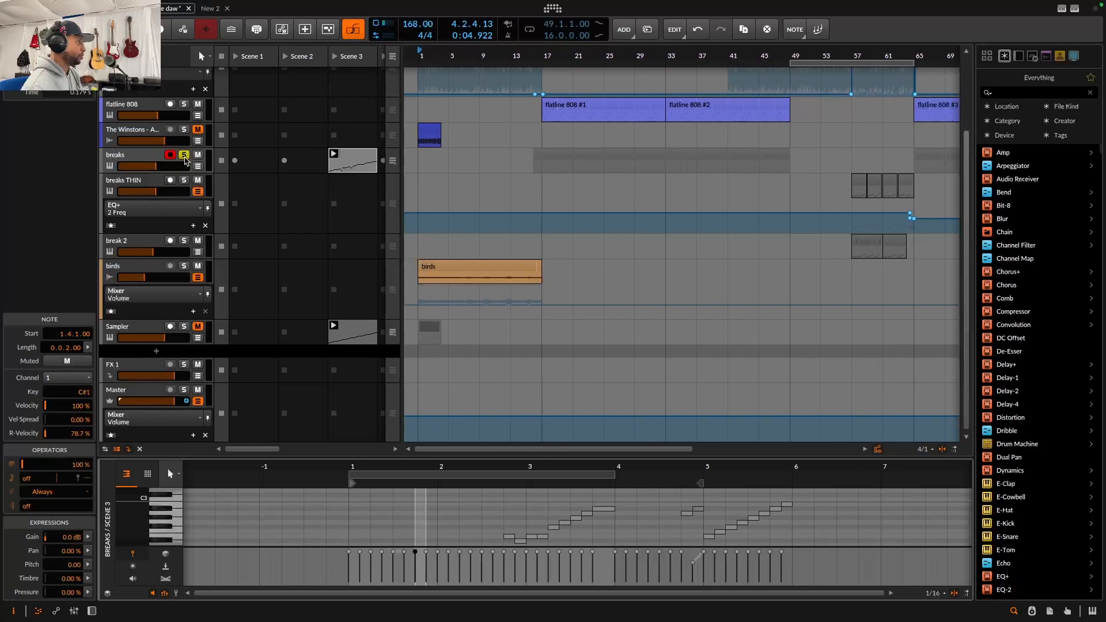
click(184, 158)
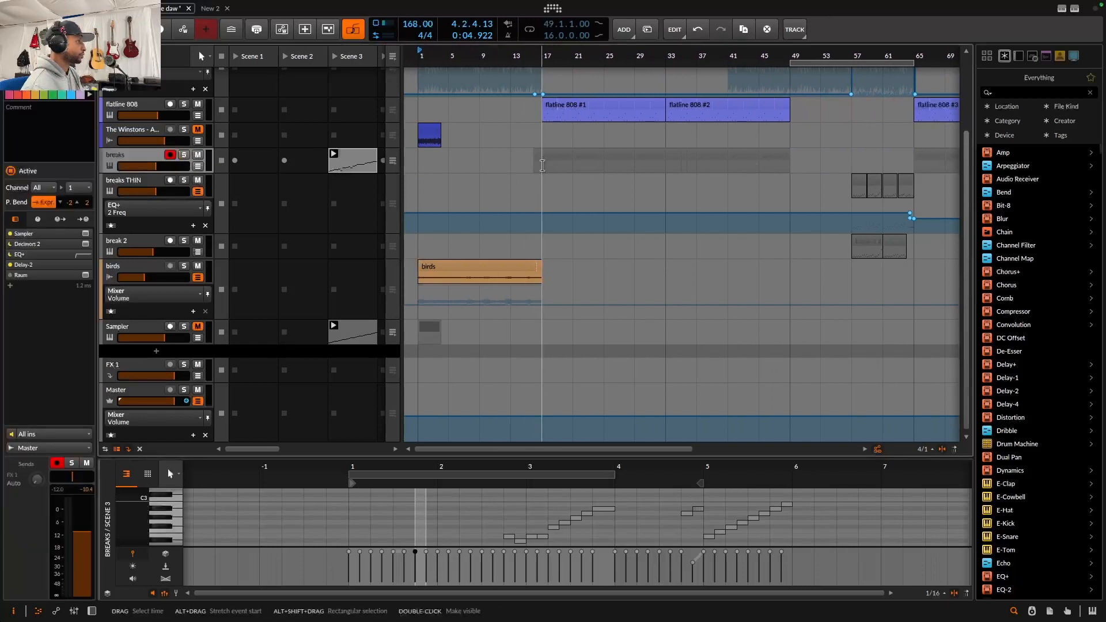
click(542, 165)
click(393, 162)
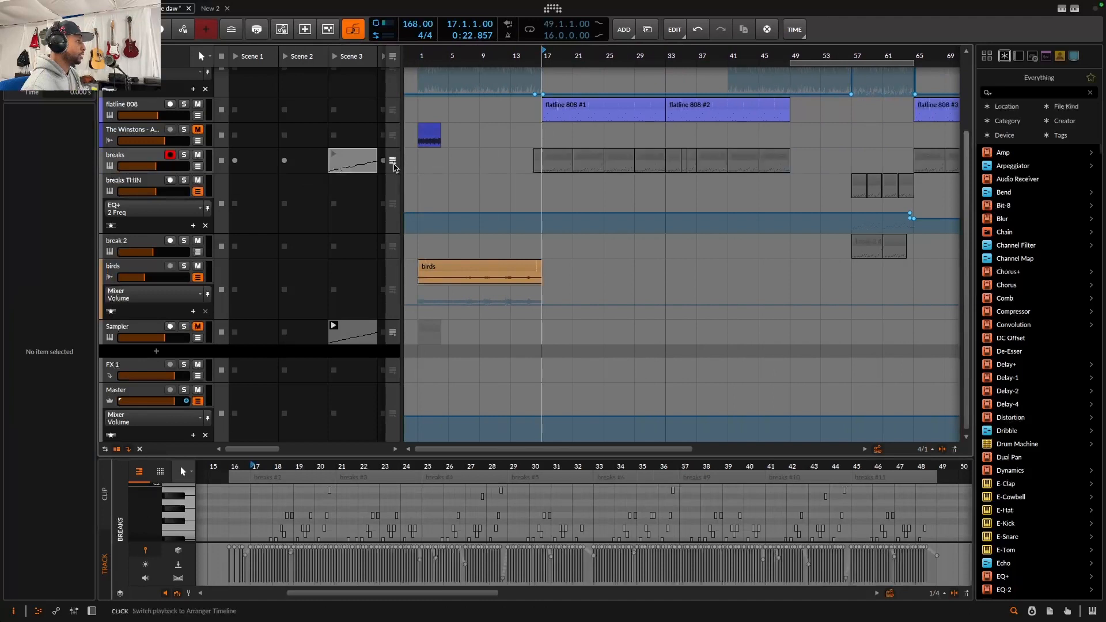
key(s)
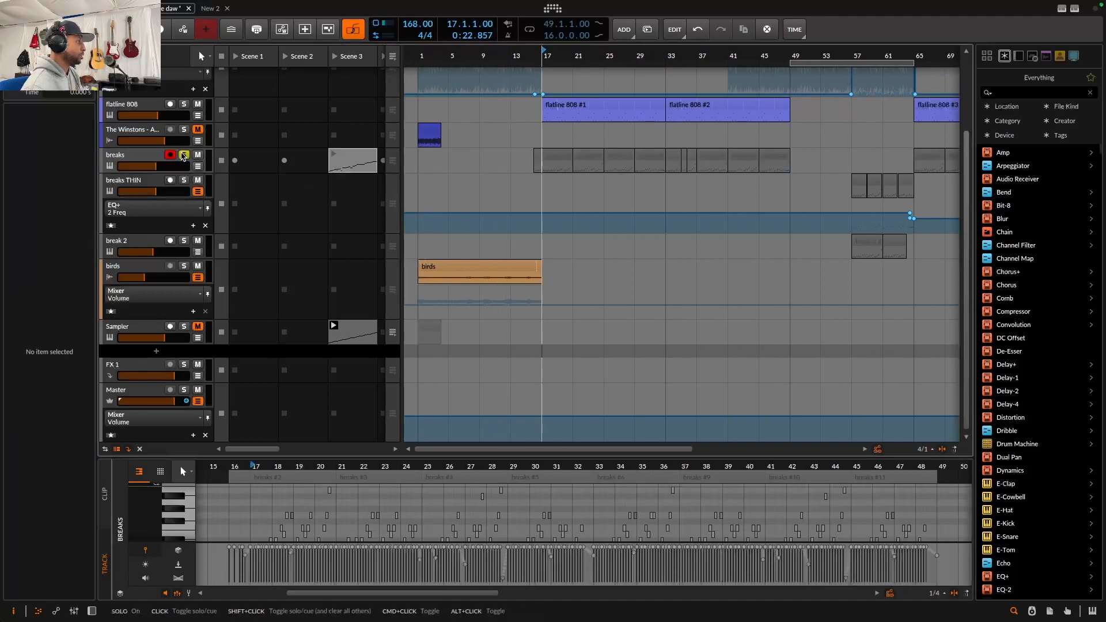
key(space)
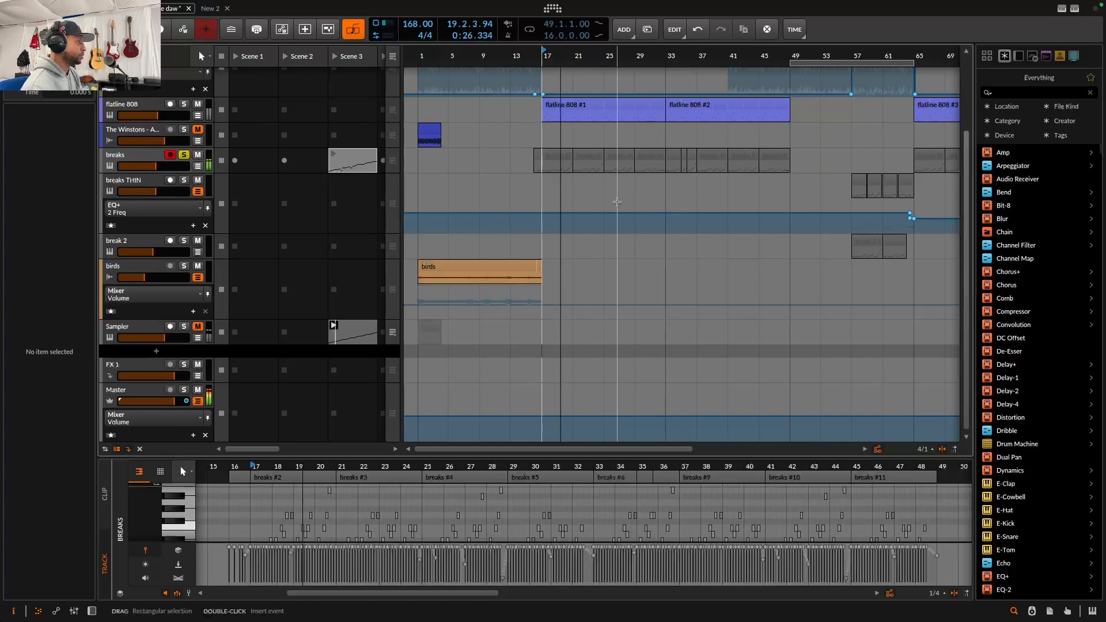
Open the breaks #2 clip in an enlarged note editor and zoom in on its notes
double_click(556, 156)
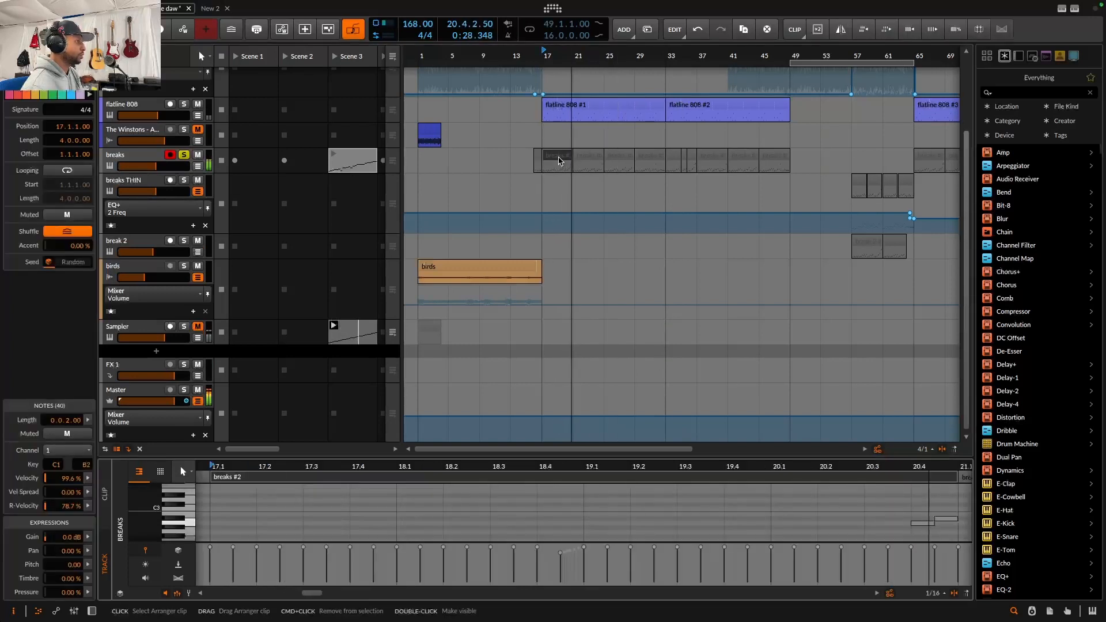
drag(425, 459, 534, 225)
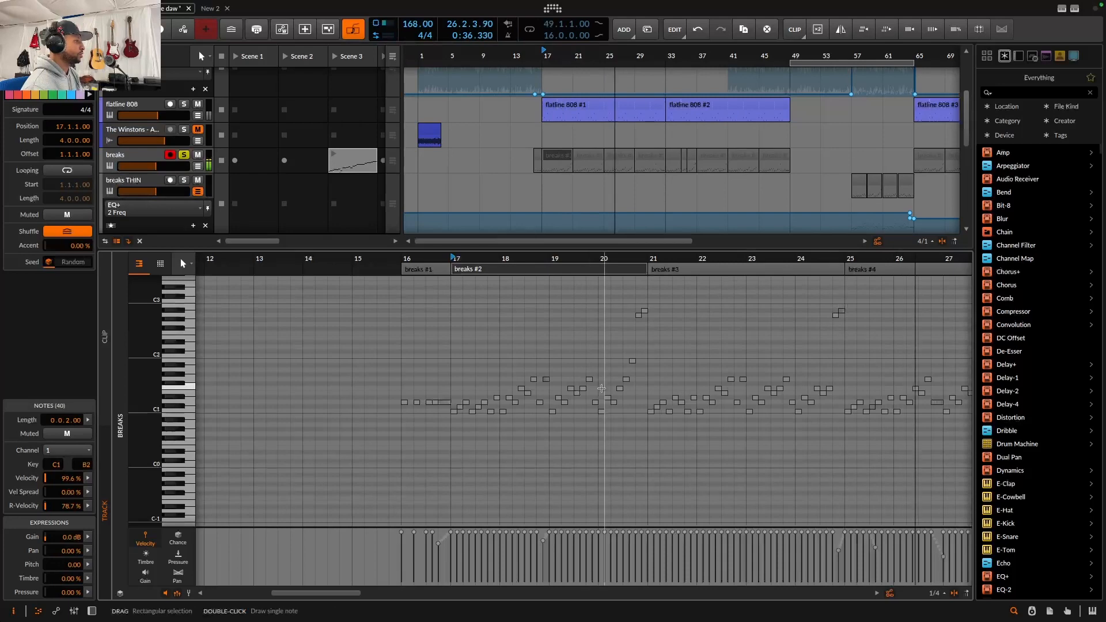
drag(575, 259, 747, 286)
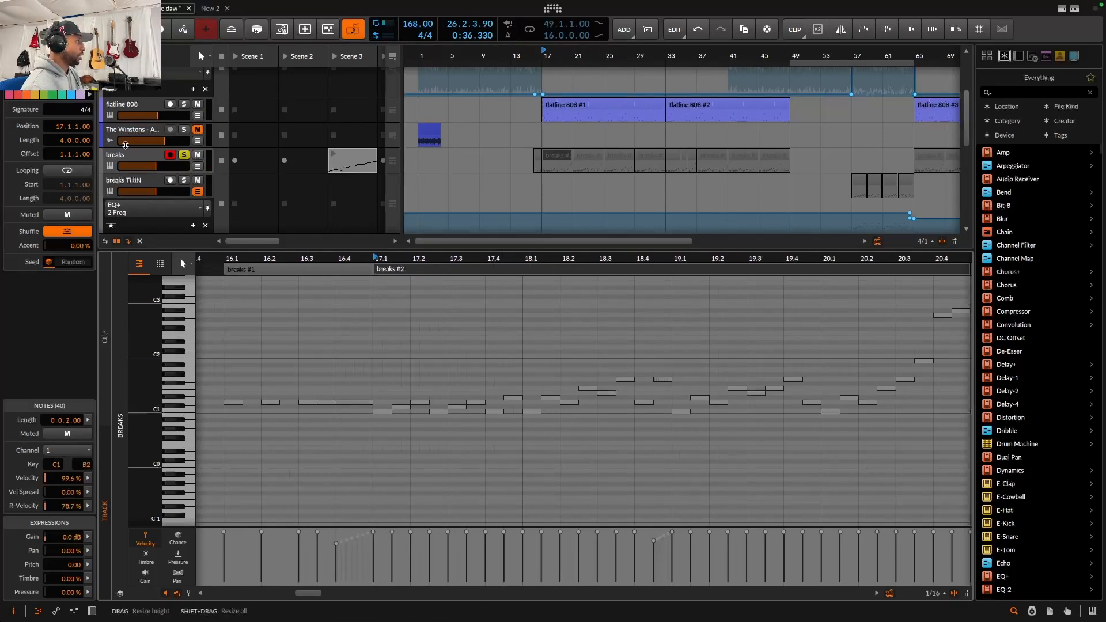
Open the breaks track's device chain and play the arrangement from around bar 25
double_click(134, 160)
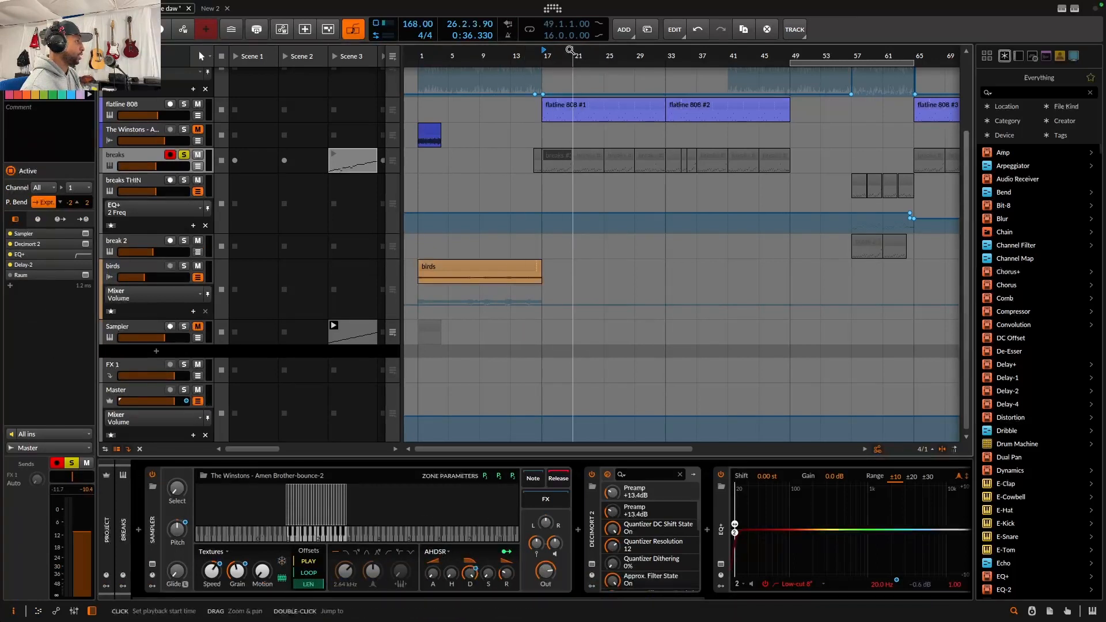
mouse_move(571, 53)
mouse_down()
mouse_move(567, 98)
mouse_move(563, 78)
mouse_up()
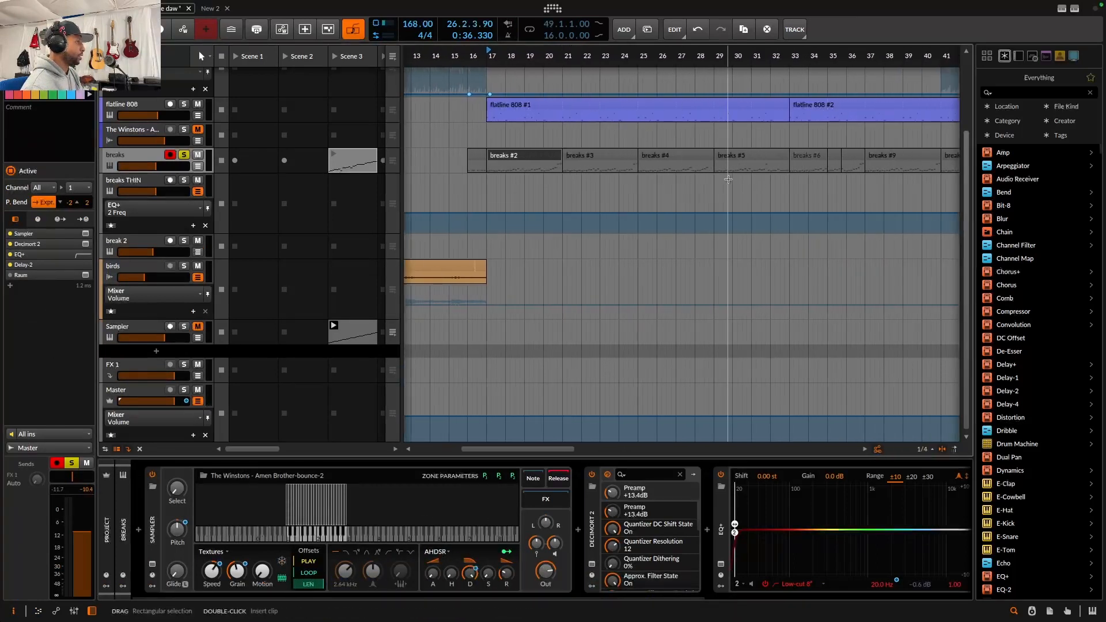
click(614, 165)
key(space)
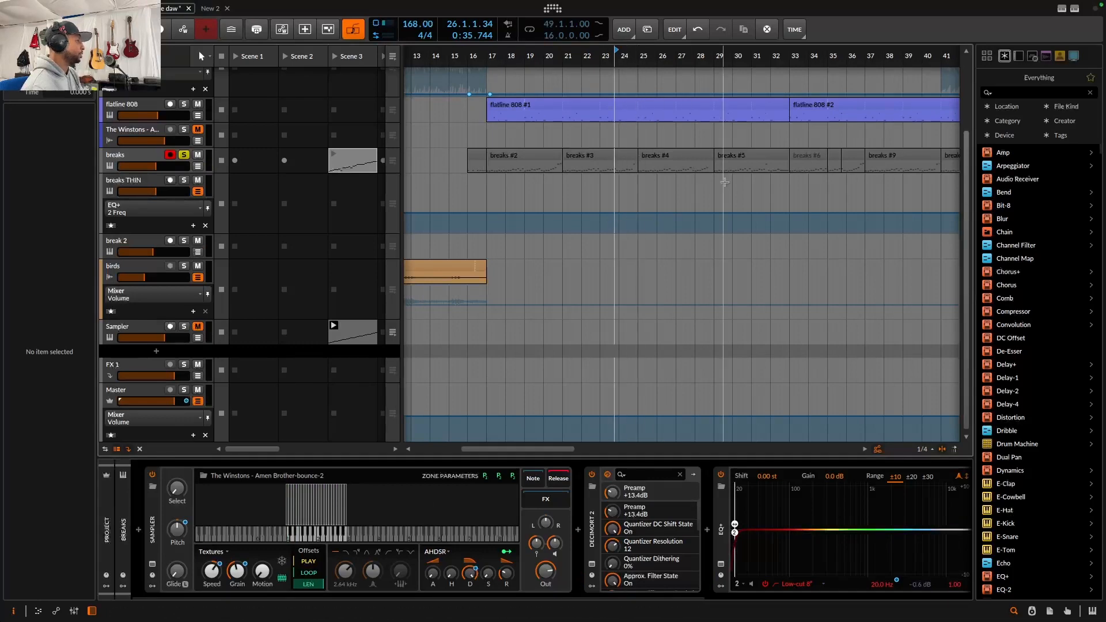
Zoom the arrangement back out, play it from bar 17 and unsolo the breaks track
drag(775, 56, 696, 50)
scroll(680, 172, up, 3)
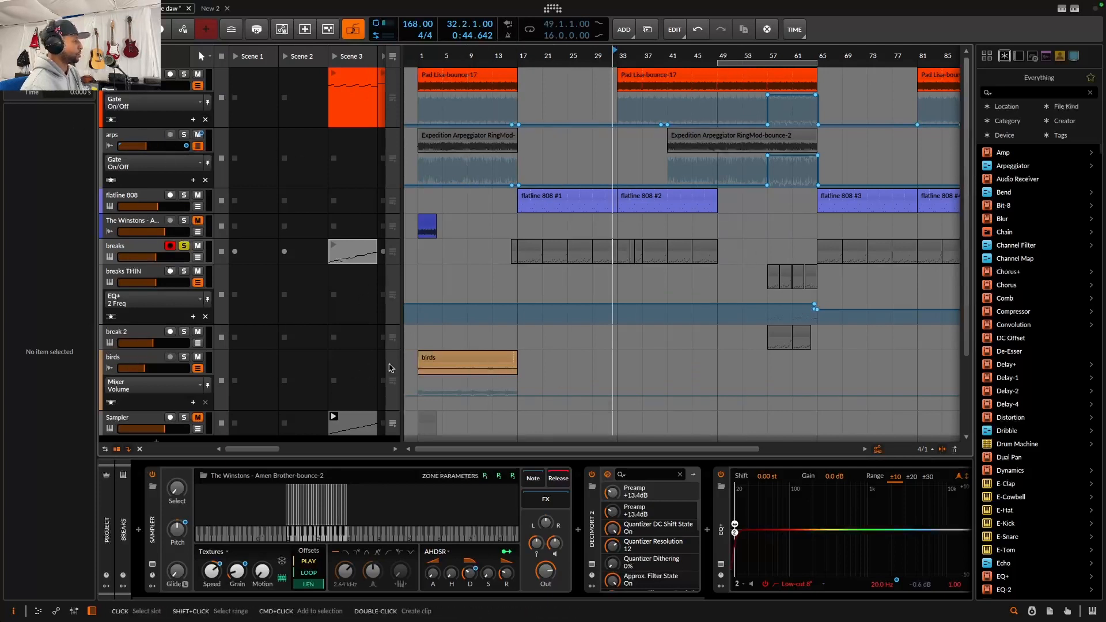
click(520, 211)
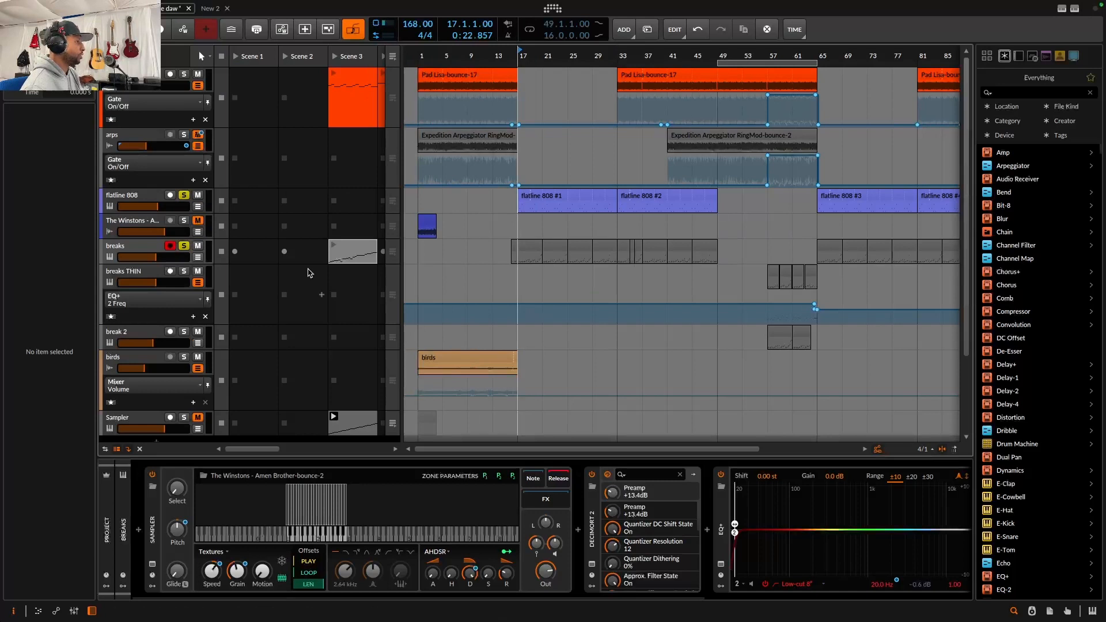
key(space)
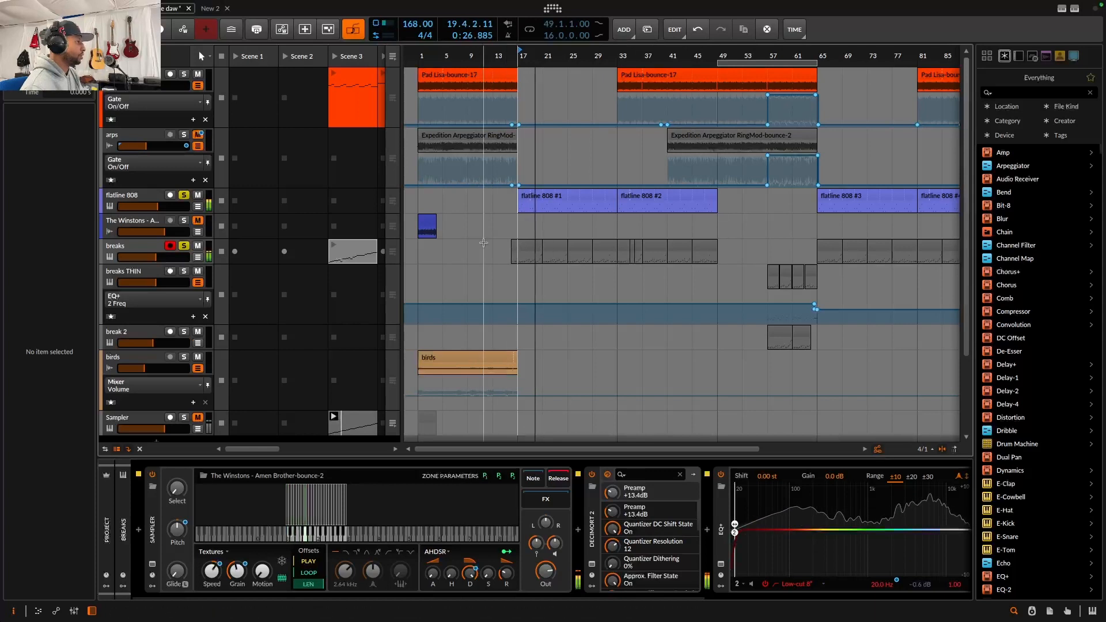
click(184, 246)
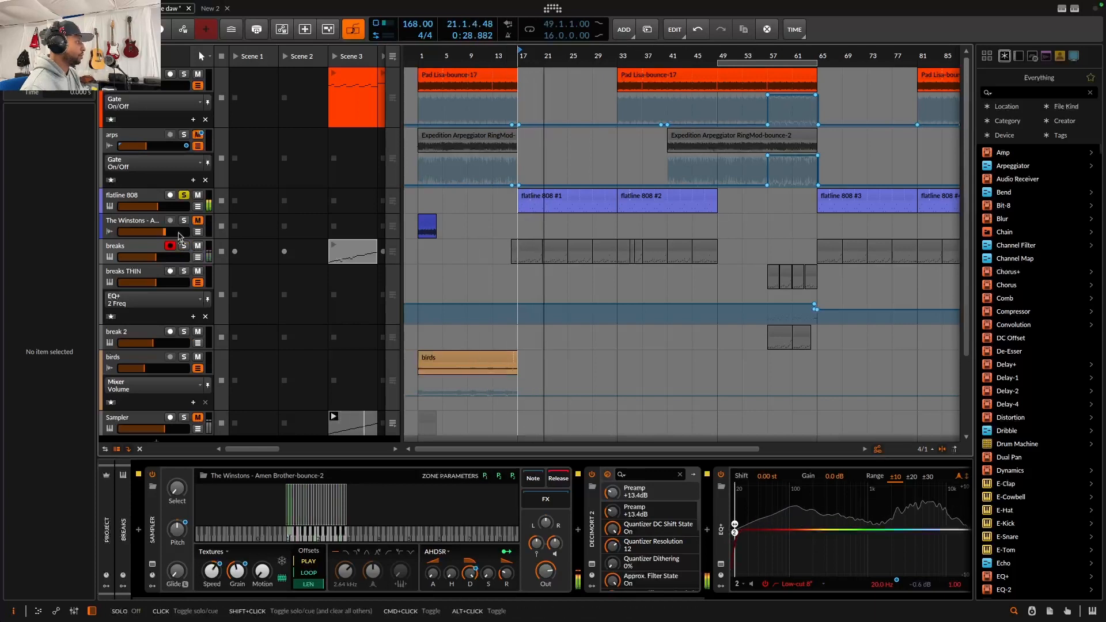
Lower the flatline 808 track's volume to about -10.2 dB while toggling its solo
drag(156, 206, 158, 207)
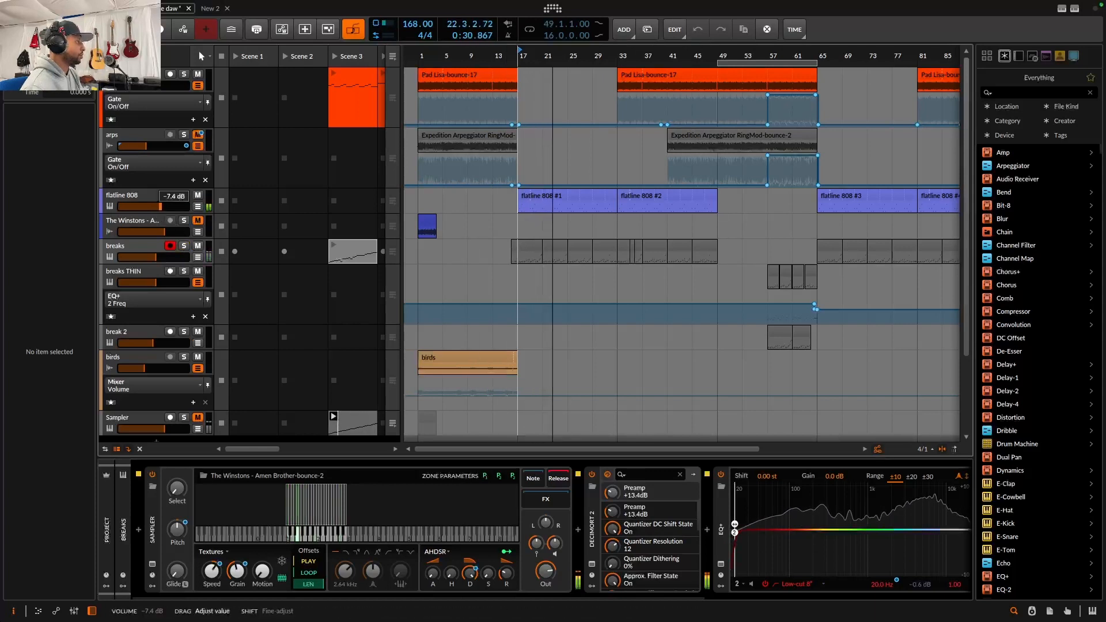
click(184, 195)
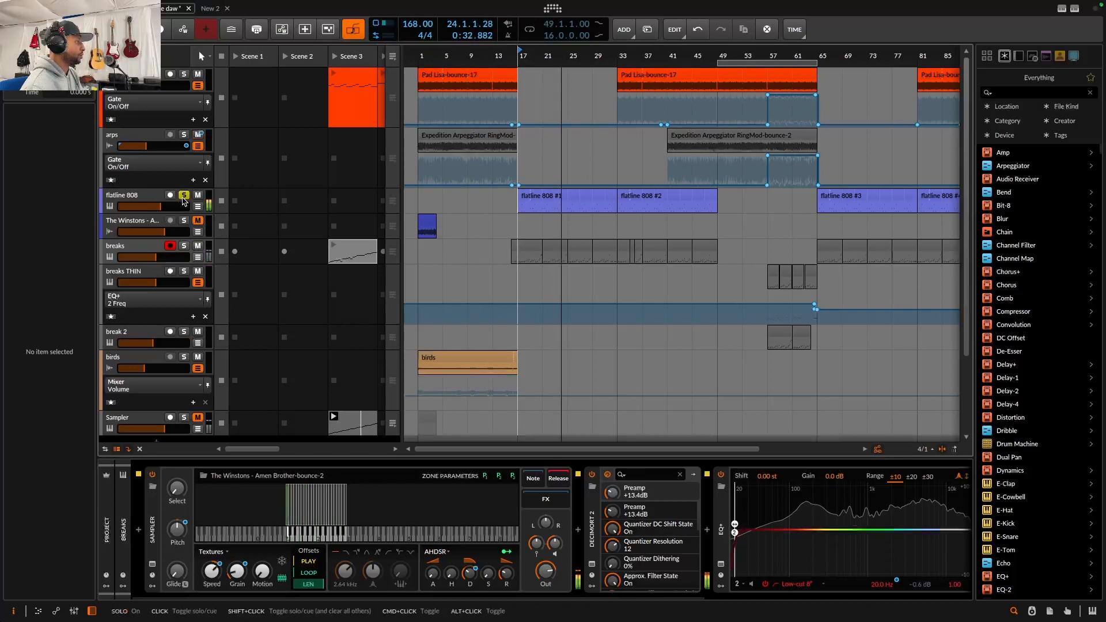
click(184, 196)
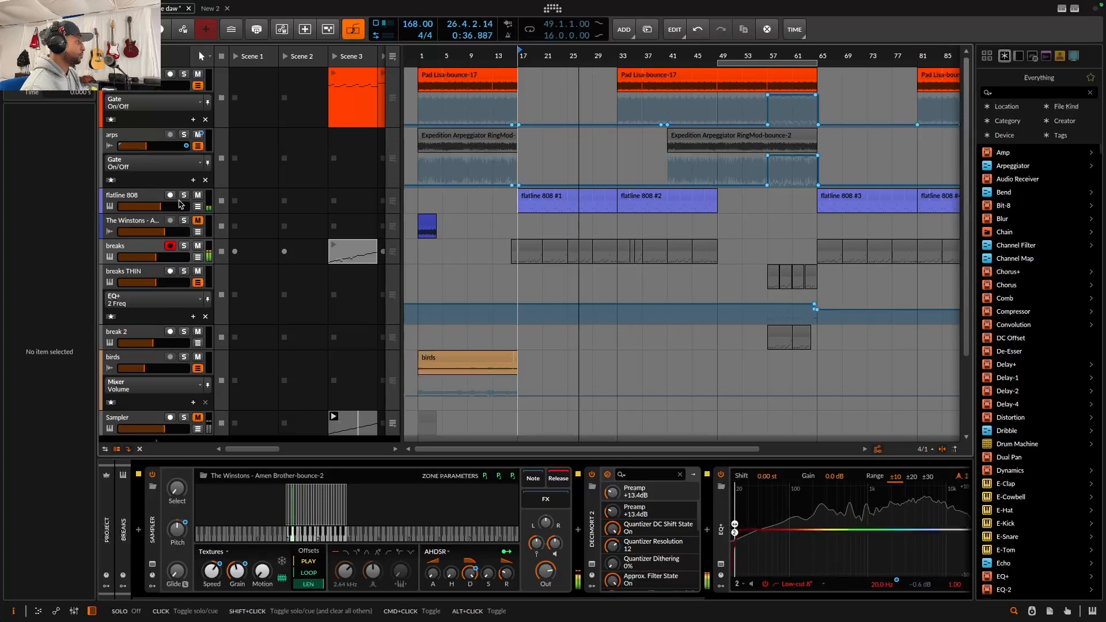
drag(159, 206, 159, 207)
click(183, 195)
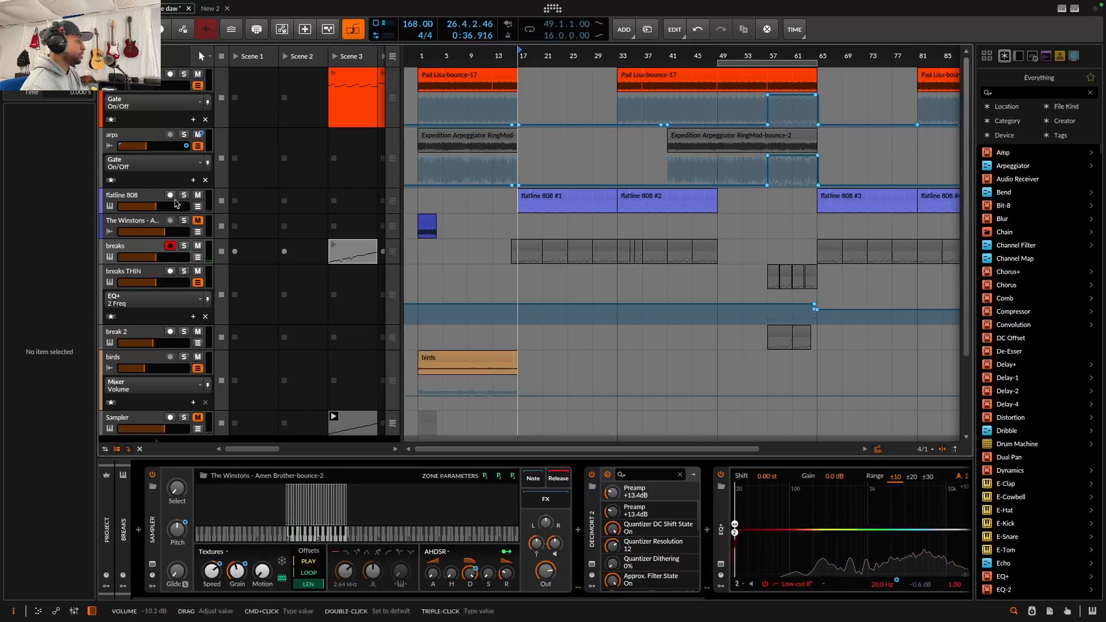
Solo the breaks and Pad Lisa tracks alongside flatline 808 and stop playback
click(183, 246)
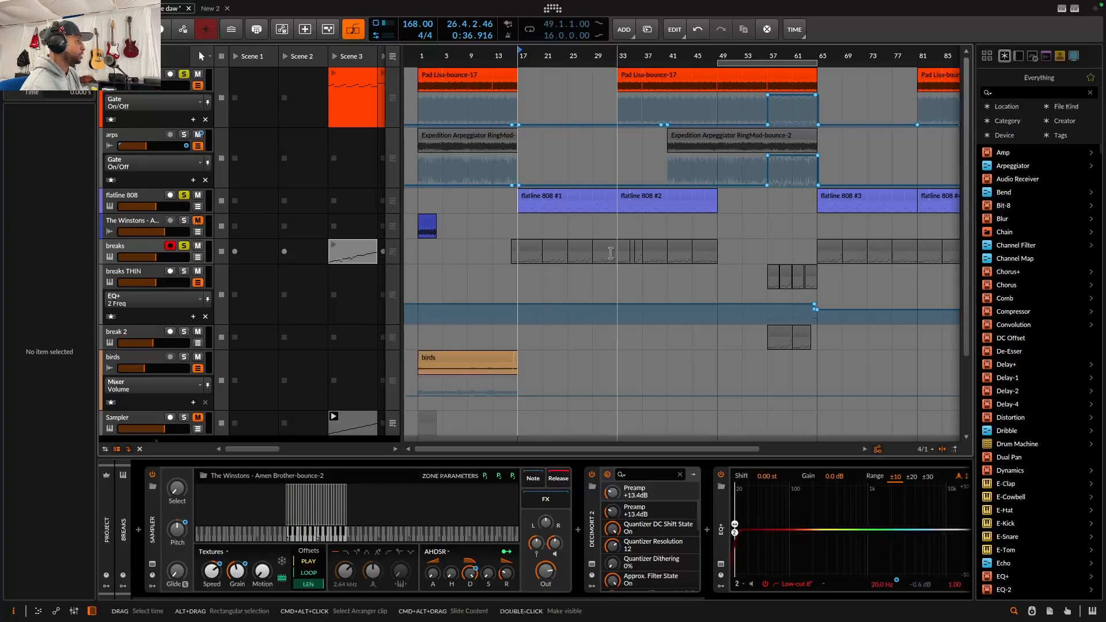
shift+click(184, 75)
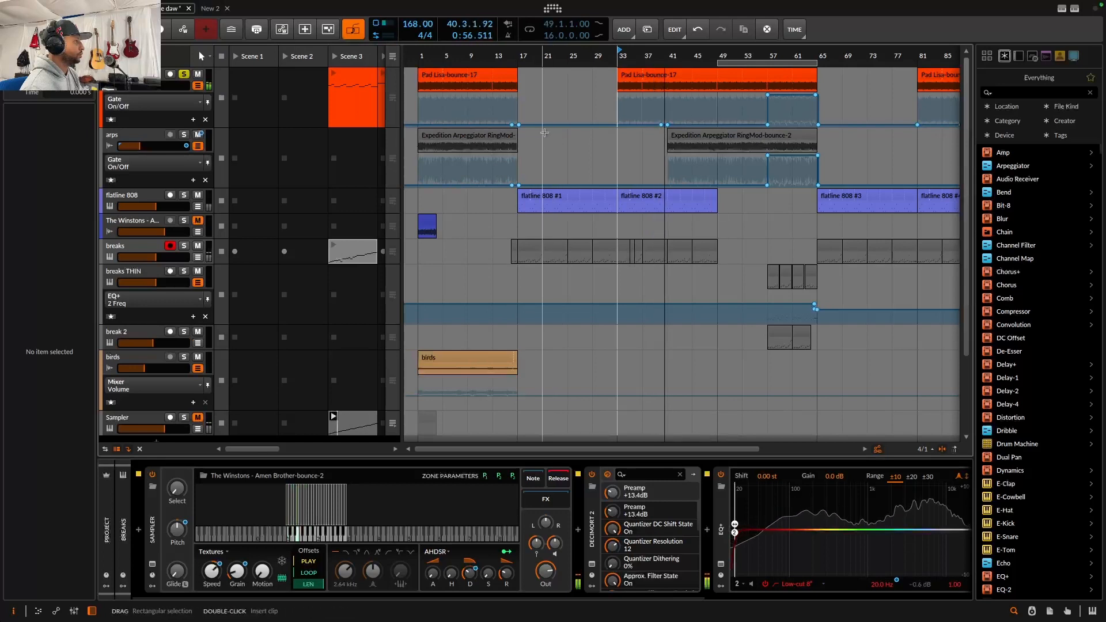
key(space)
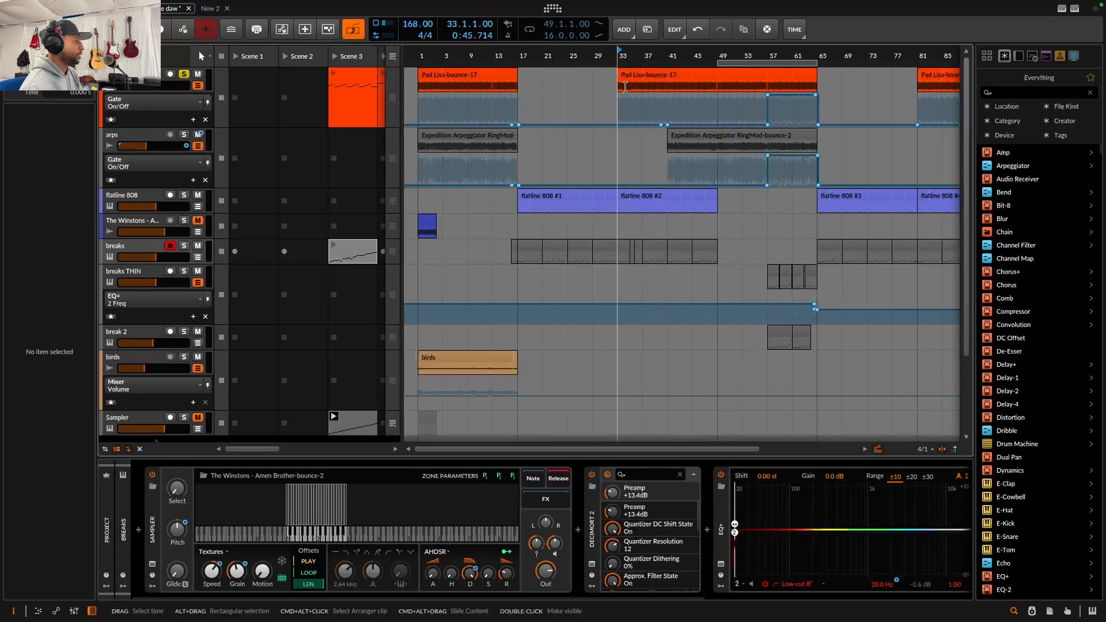
Zoom into the arrangement around bar 40 and play from there
scroll(623, 98, right, 5)
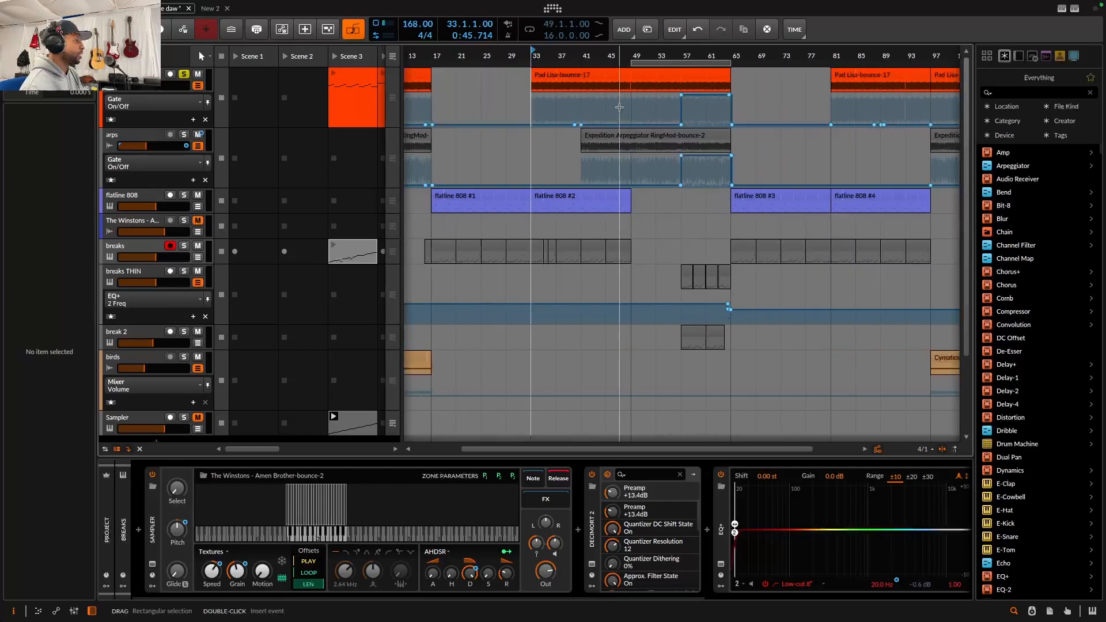
click(573, 92)
drag(565, 51, 515, 114)
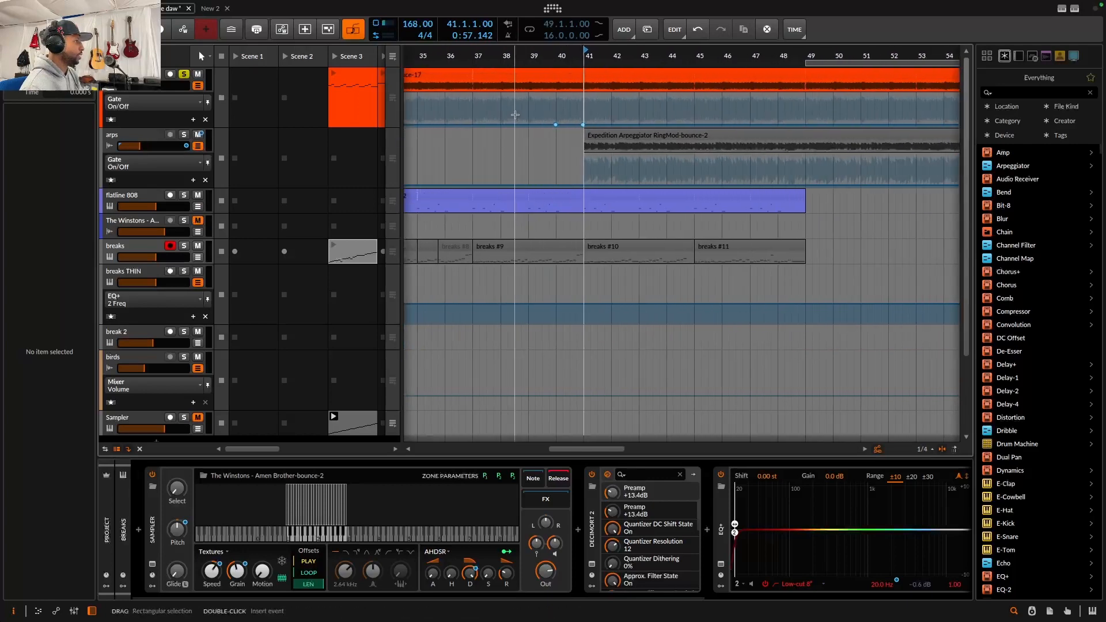
click(550, 115)
key(space)
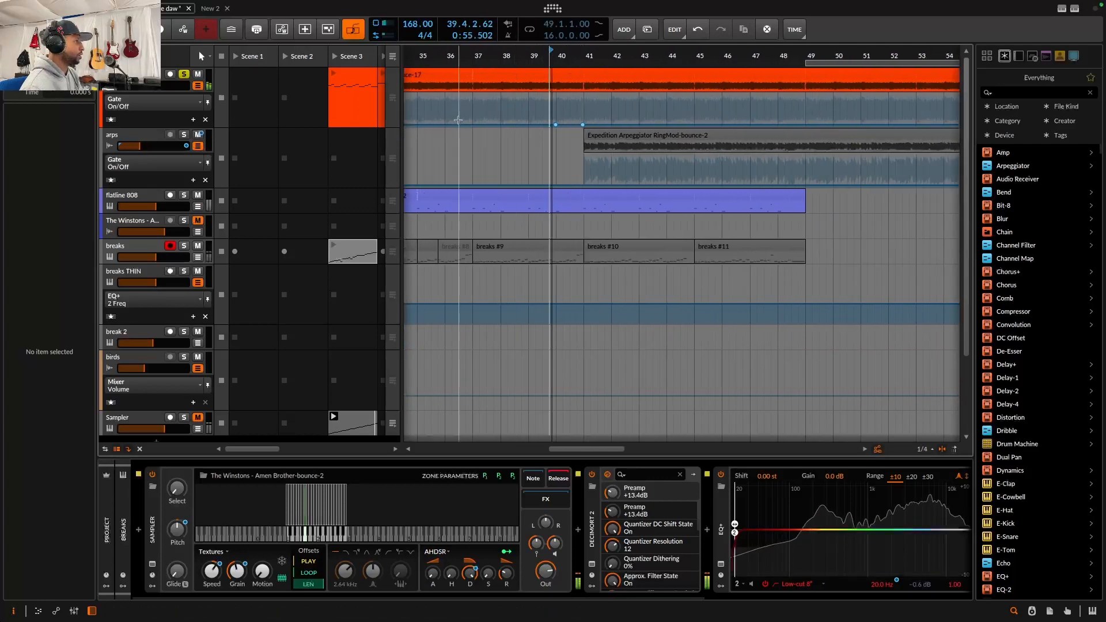
Select the arps track and show its Reverb Mix automation lane
click(309, 84)
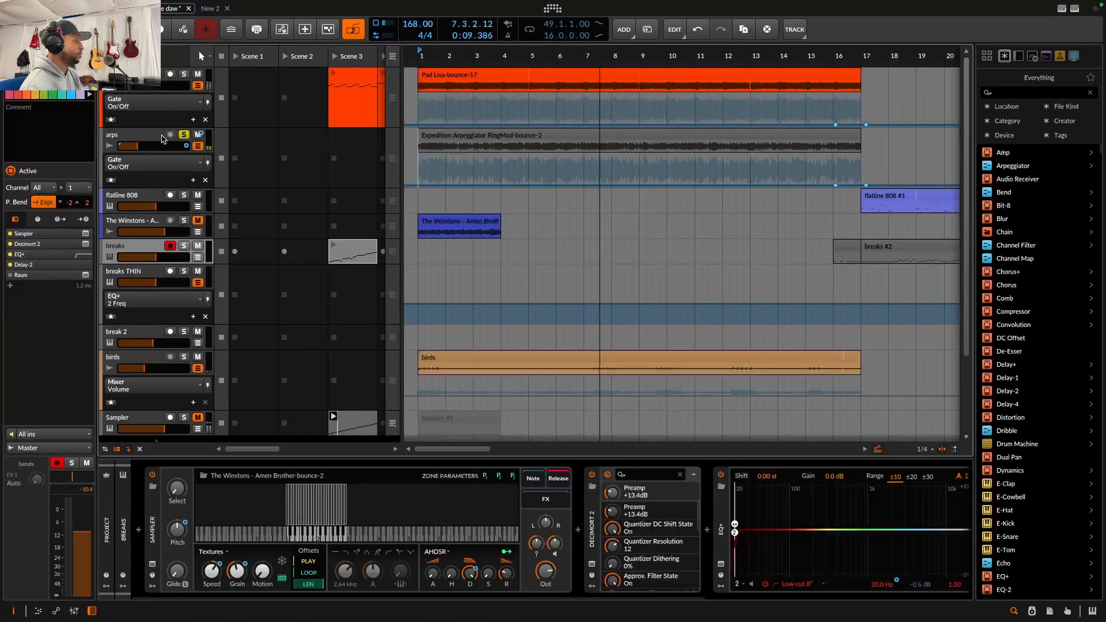
click(124, 138)
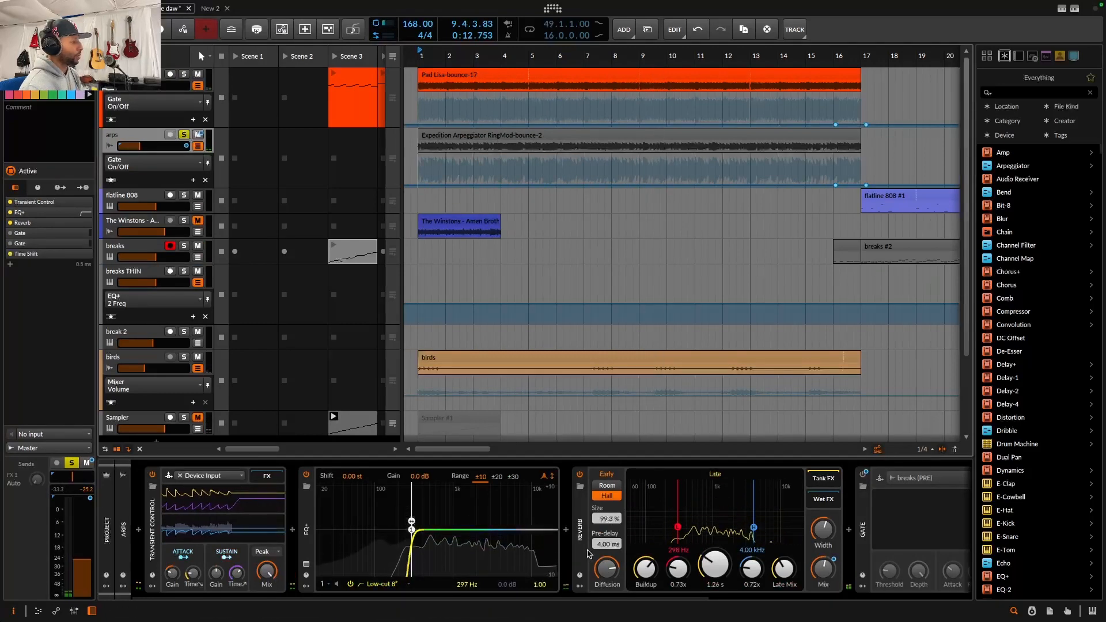
scroll(610, 570, down, 3)
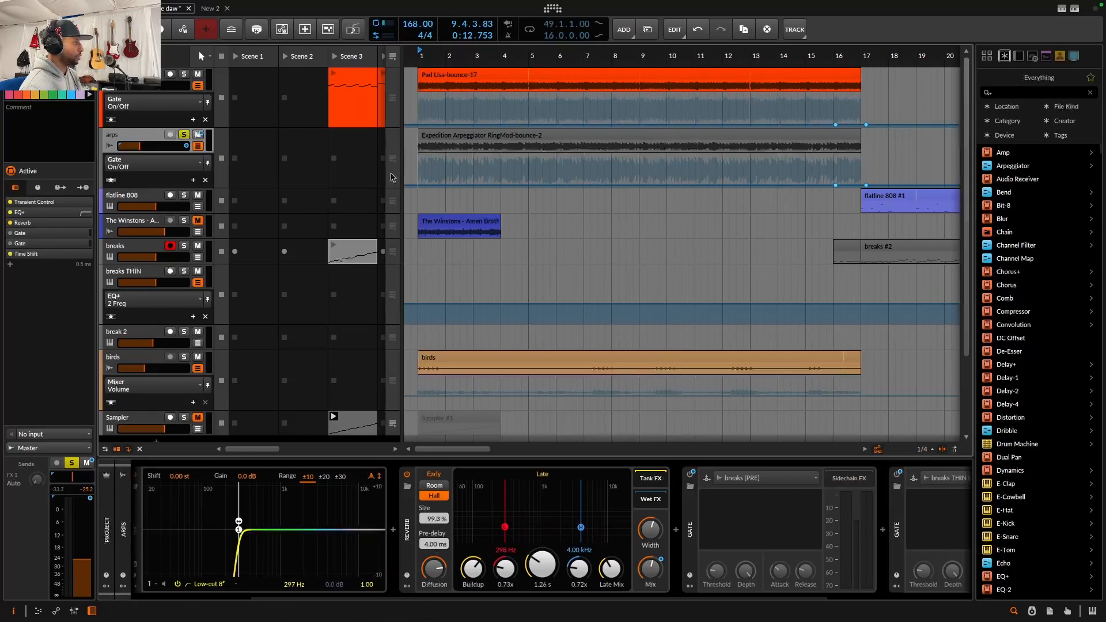
click(191, 164)
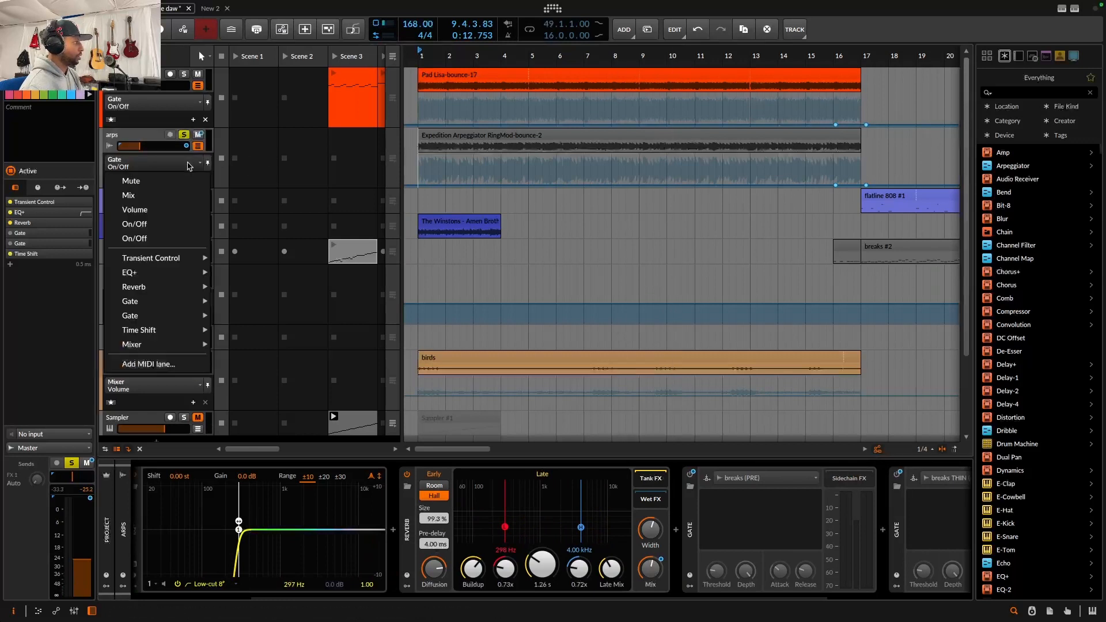
click(183, 198)
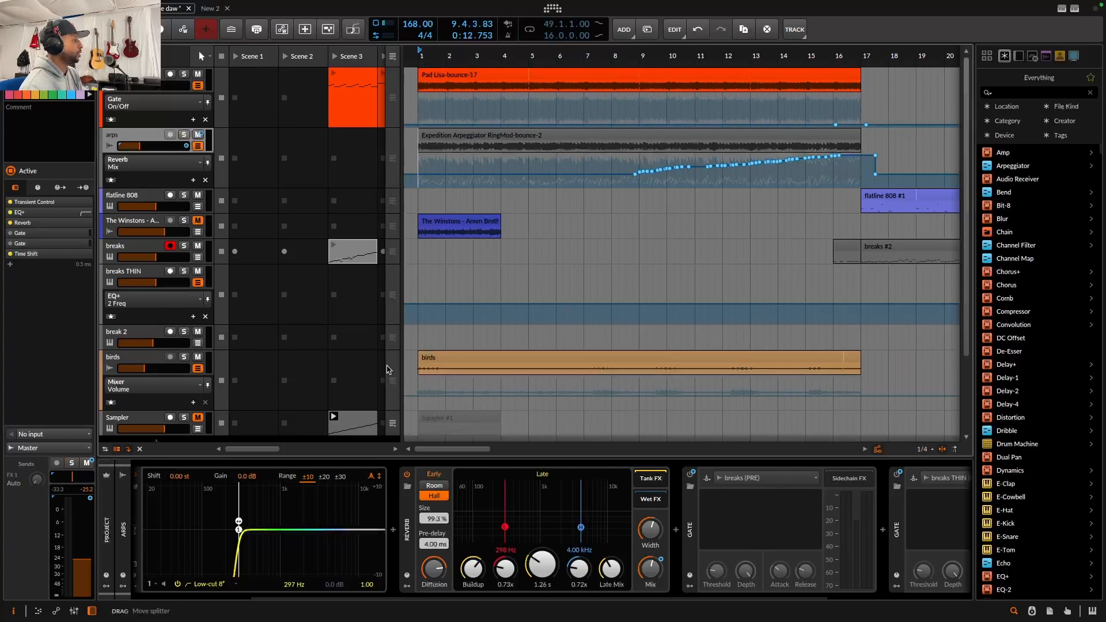
Solo the birds track and play the arrangement around the break 2 clips near bar 57
click(185, 358)
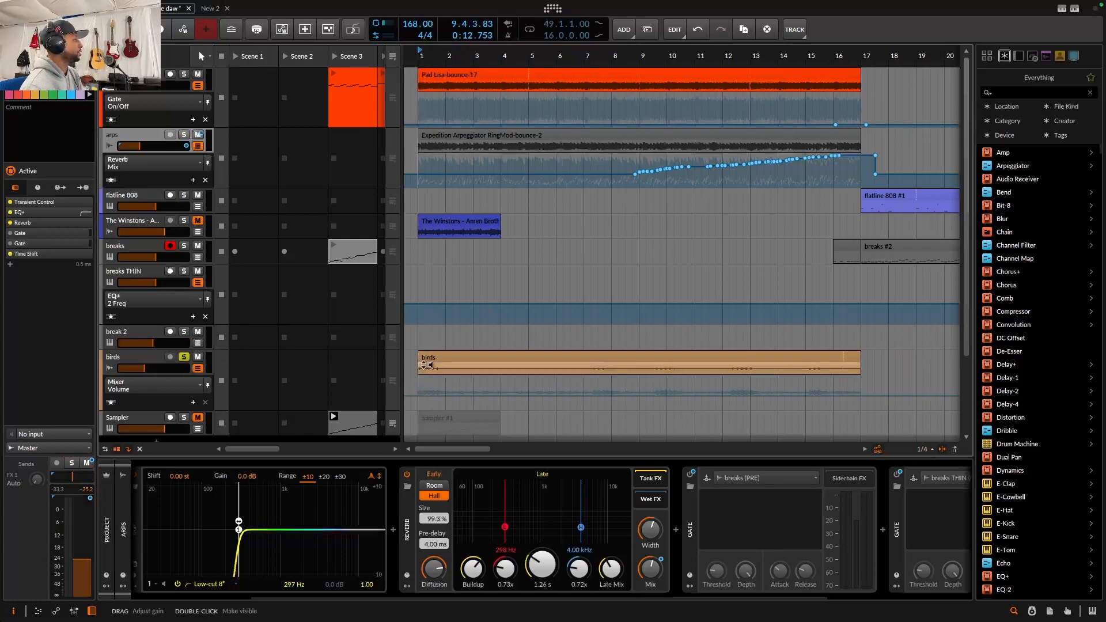
key(space)
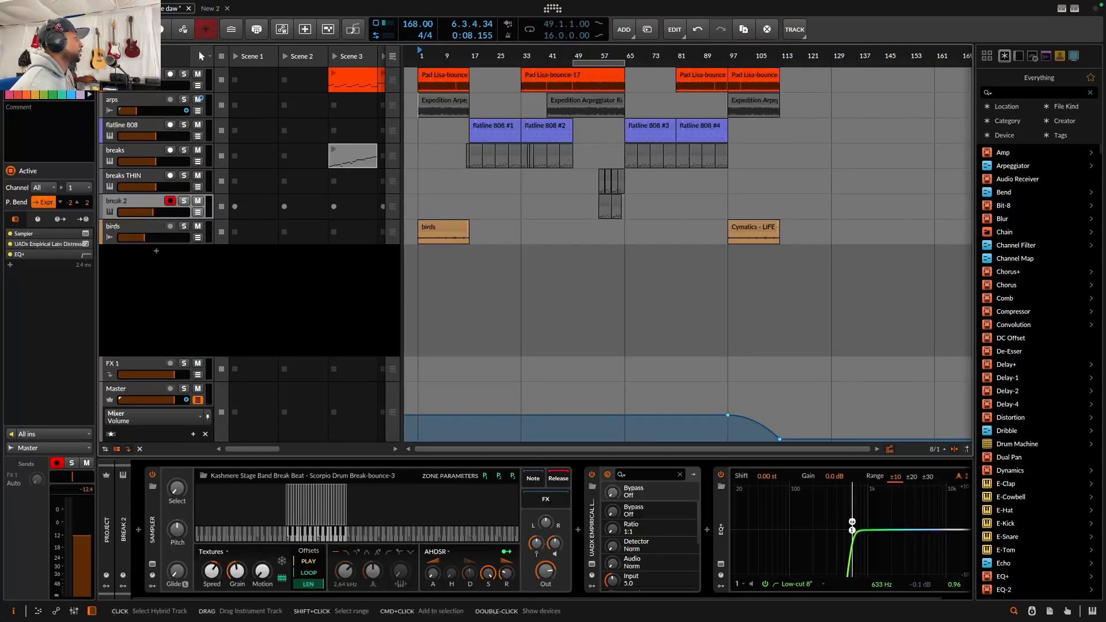
click(598, 189)
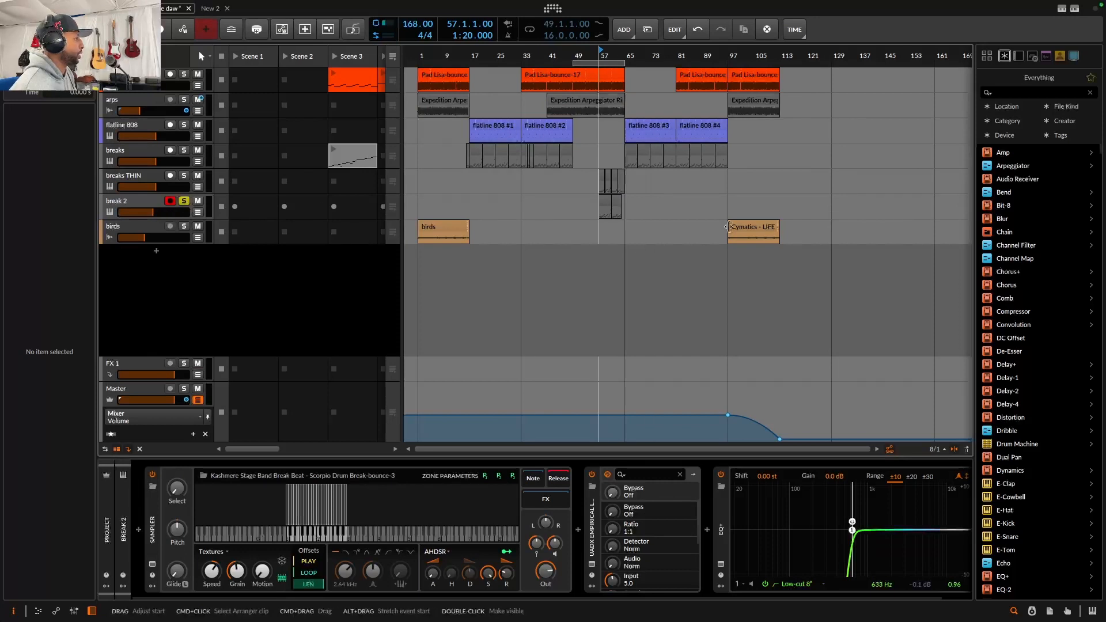
drag(654, 52, 730, 53)
key(space)
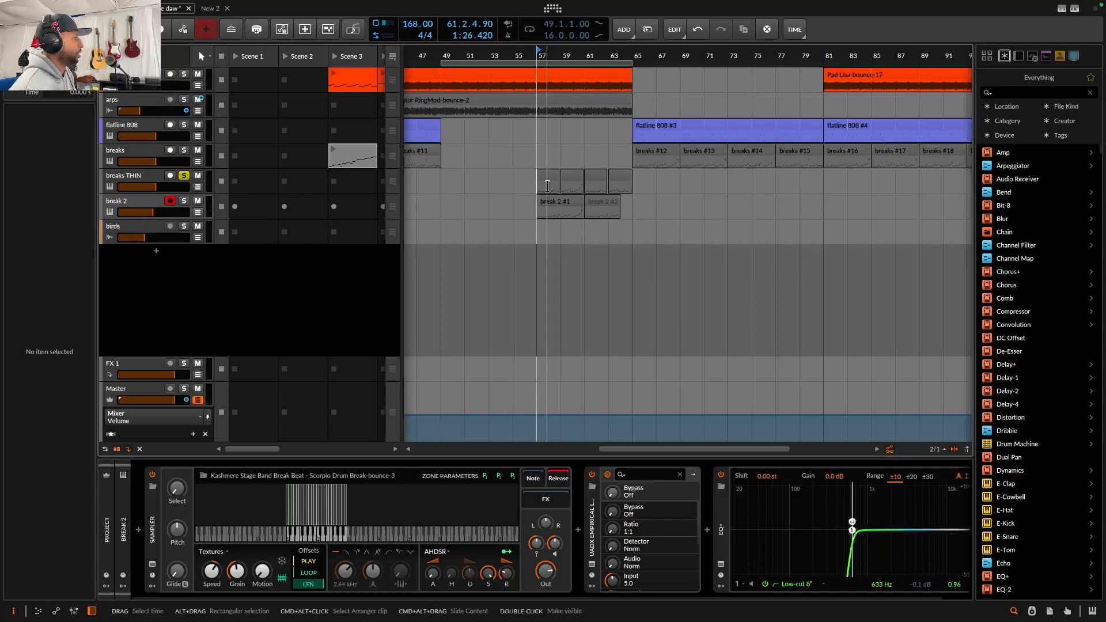
Stop playback
key(space)
scroll(773, 534, right, 2)
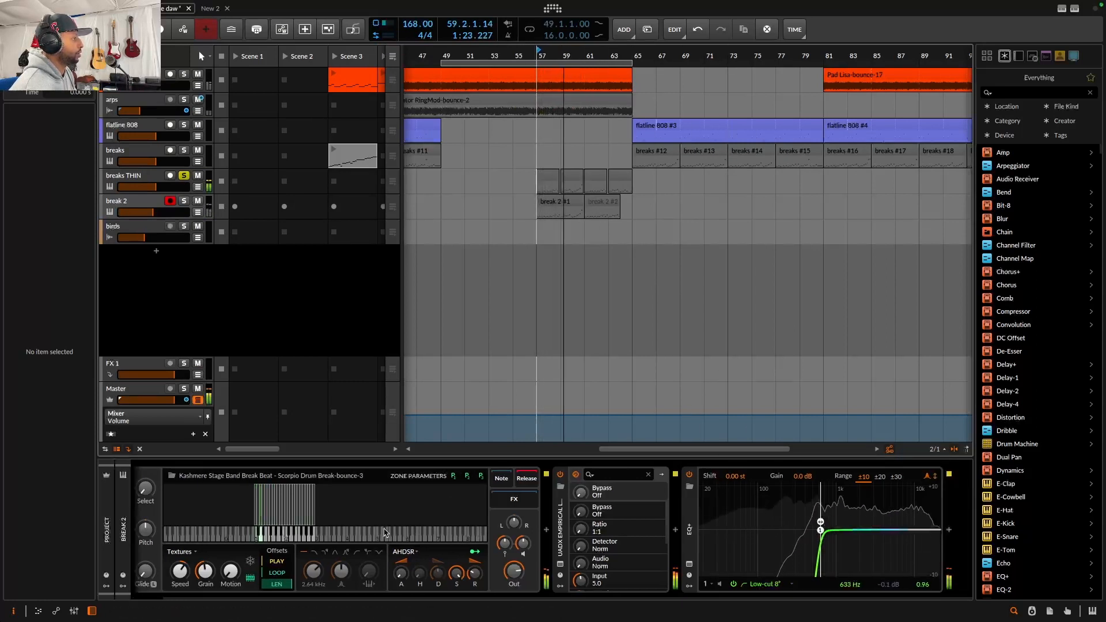
scroll(385, 531, left, 2)
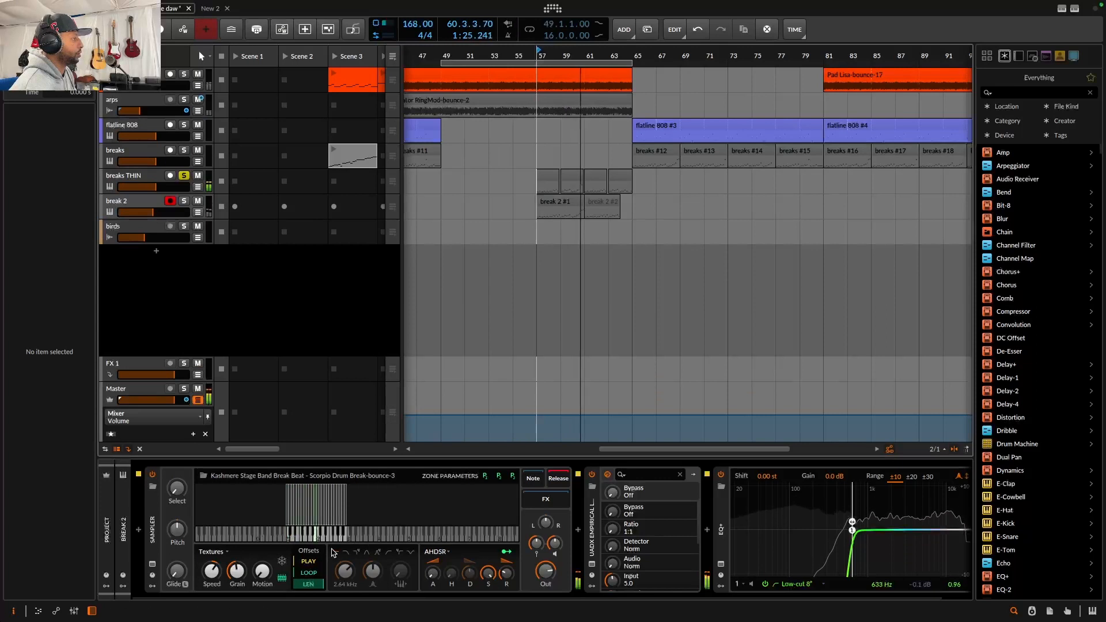
Play the arrangement and raise the Pitch of the breaks THIN track's sampler slightly
key(Up)
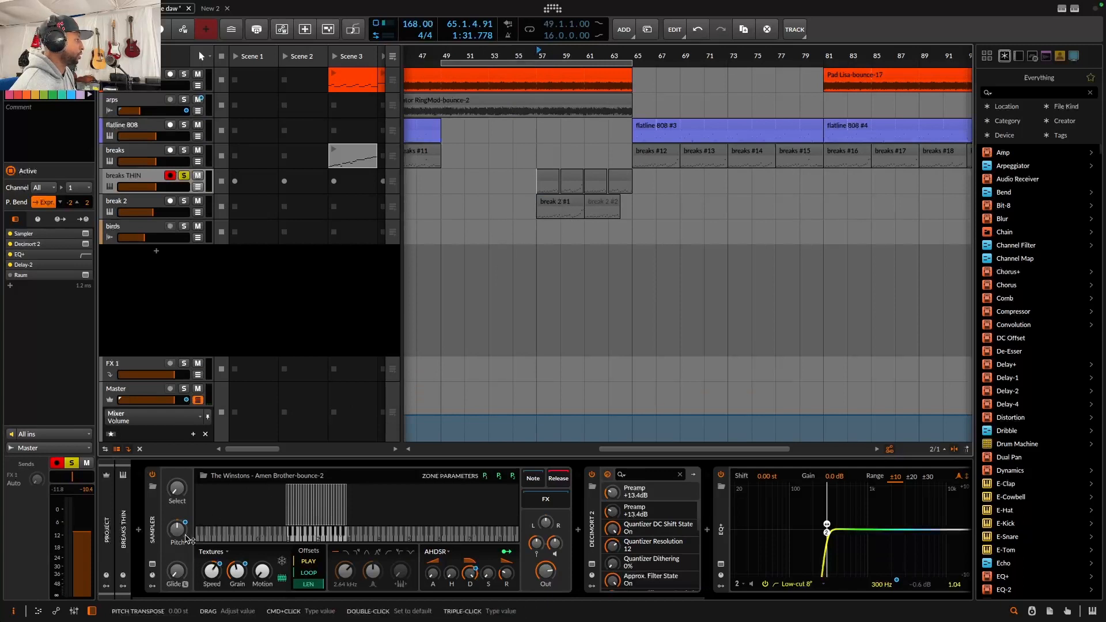
key(space)
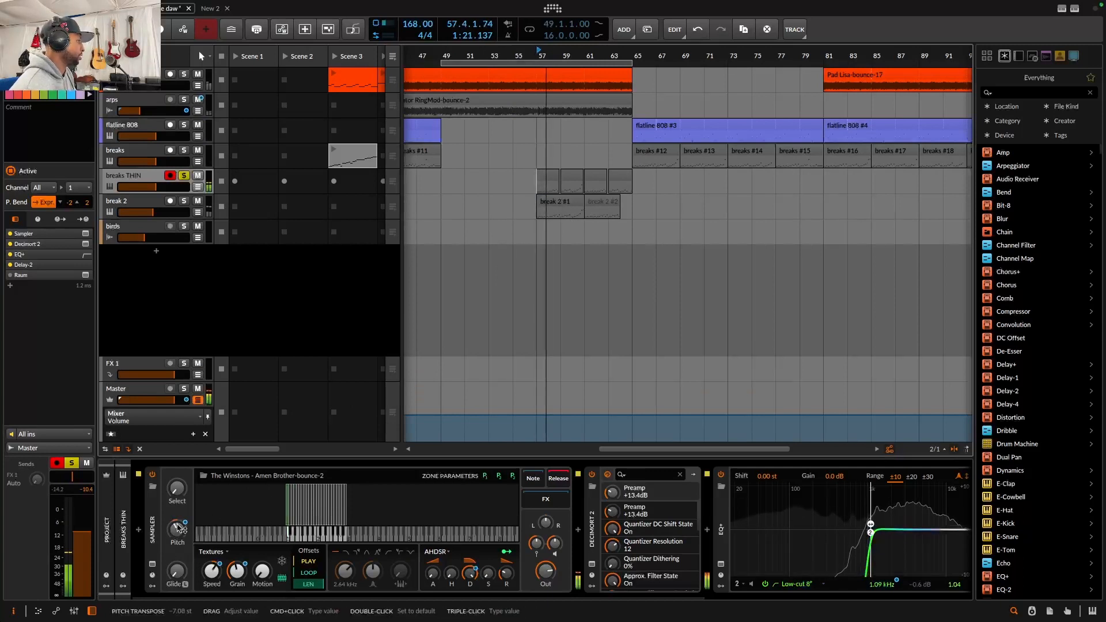
drag(182, 540, 183, 532)
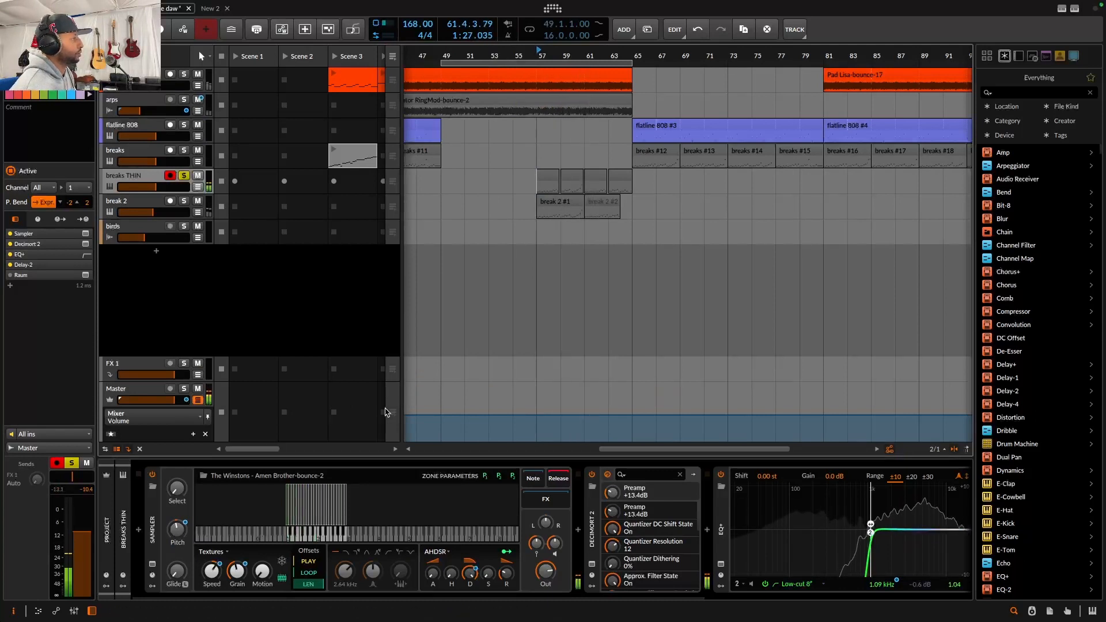
Zoom out the arrangement and set the playback start to bar 1
drag(576, 56, 578, 26)
drag(612, 56, 799, 67)
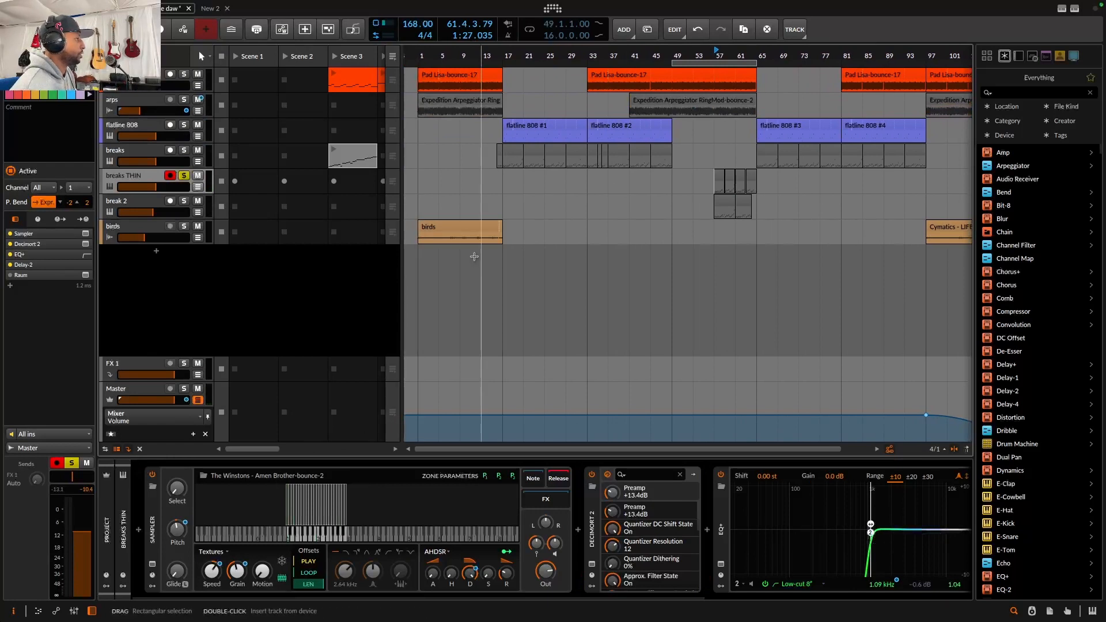
click(419, 201)
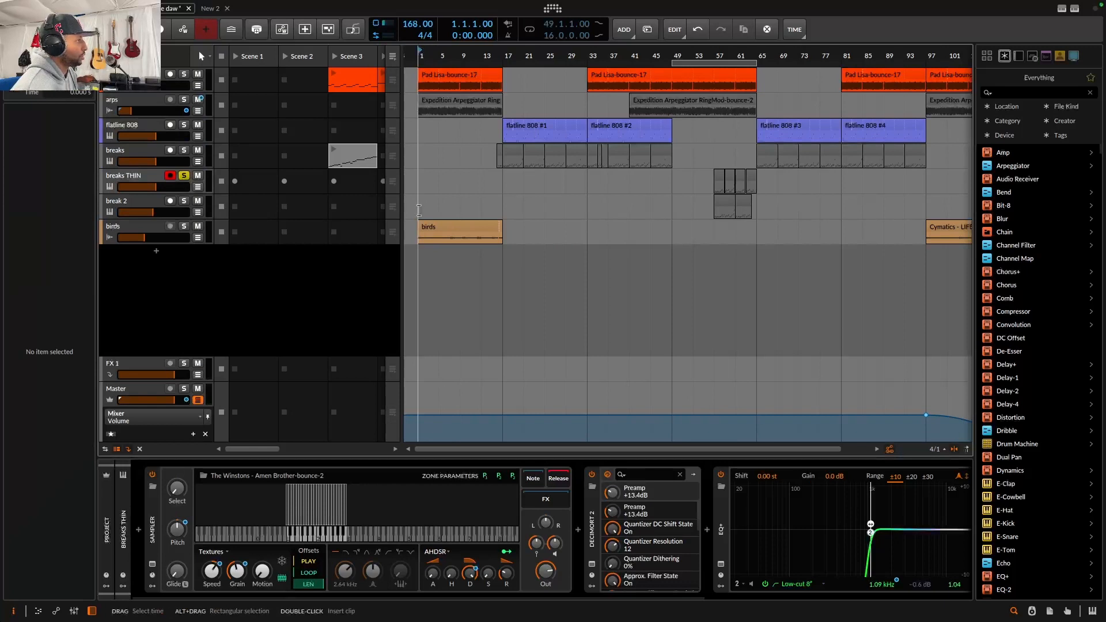
Open the breaks #2 clip's notes and play it with the breaks THIN track unsoloed
double_click(518, 149)
click(183, 176)
key(space)
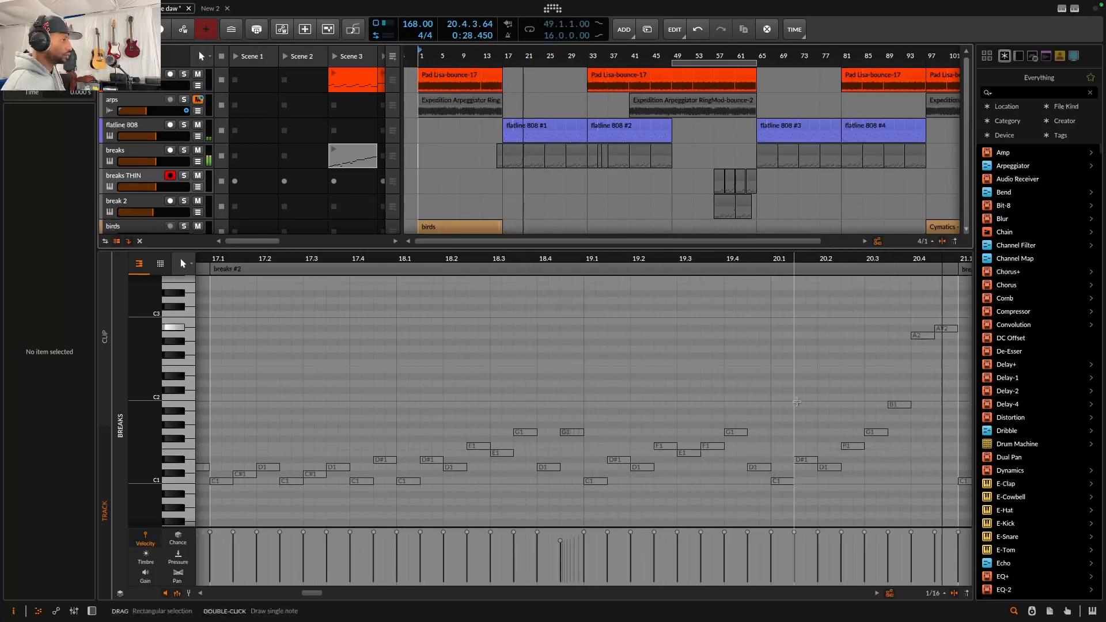
Zoom the note editor out to view the notes across the breaks clips
drag(736, 257, 731, 237)
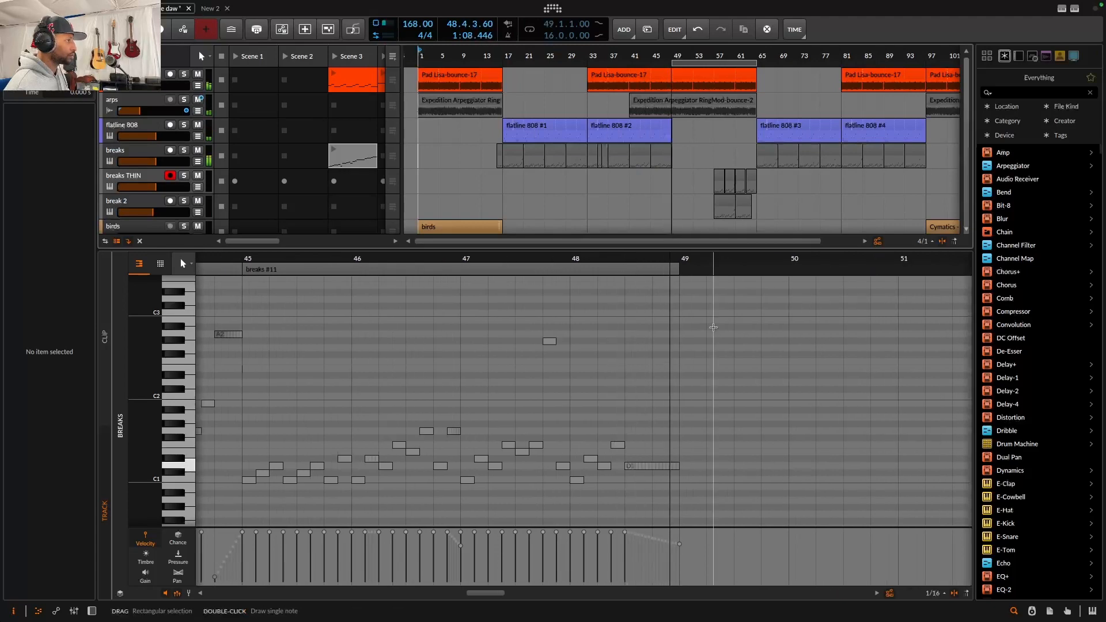
drag(716, 258, 667, 196)
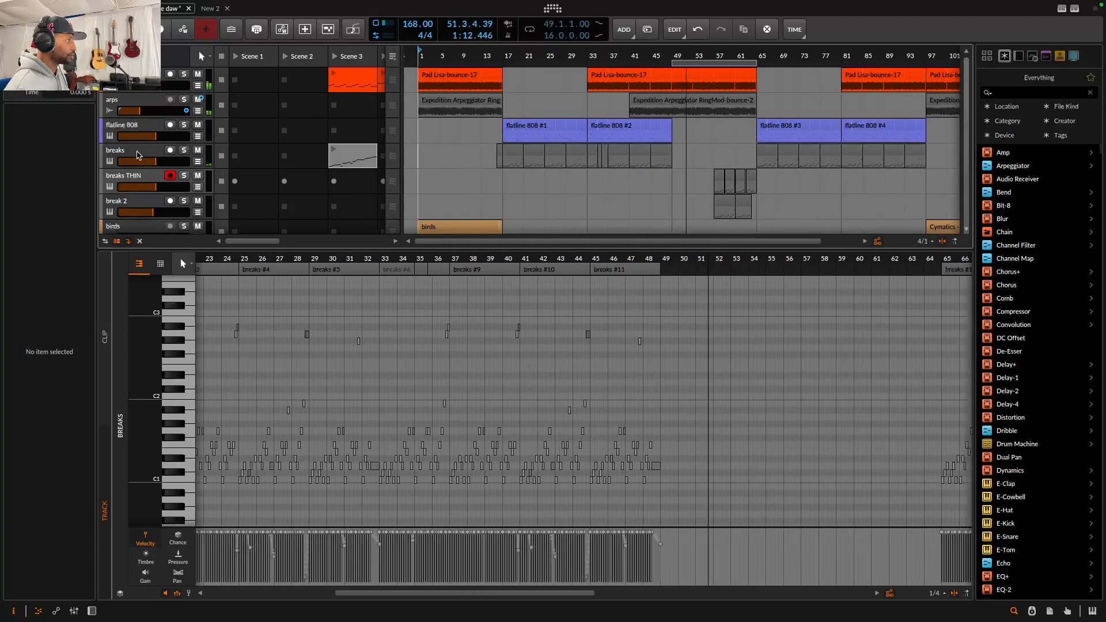
Select the breaks track and scroll through its device chain of effects
click(138, 152)
key(d)
scroll(639, 542, down, 5)
scroll(640, 541, right, 3)
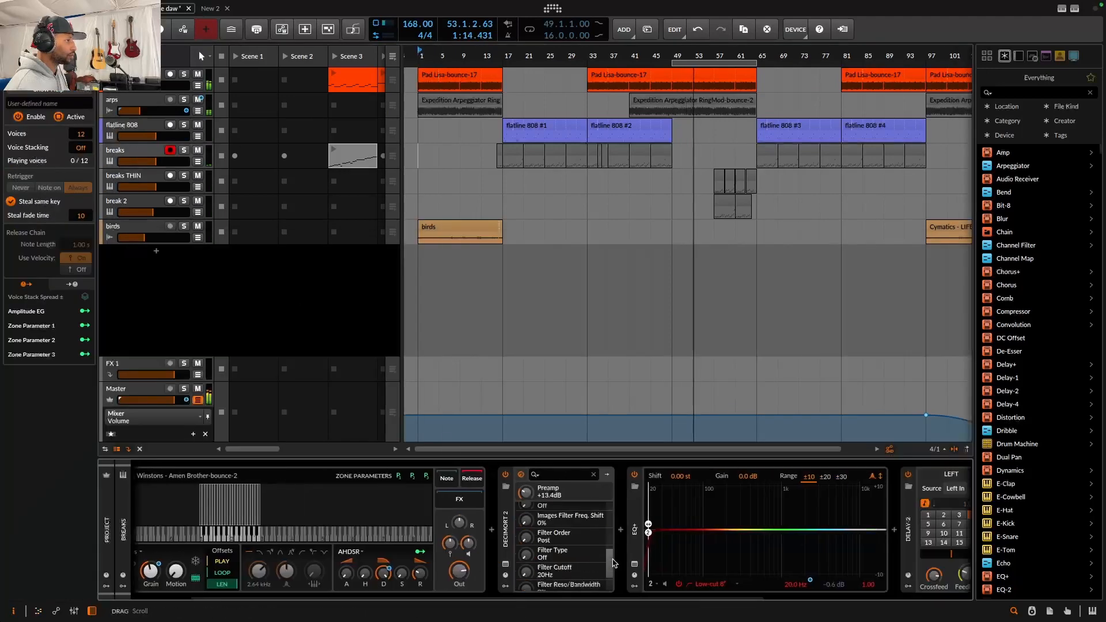
scroll(769, 577, right, 8)
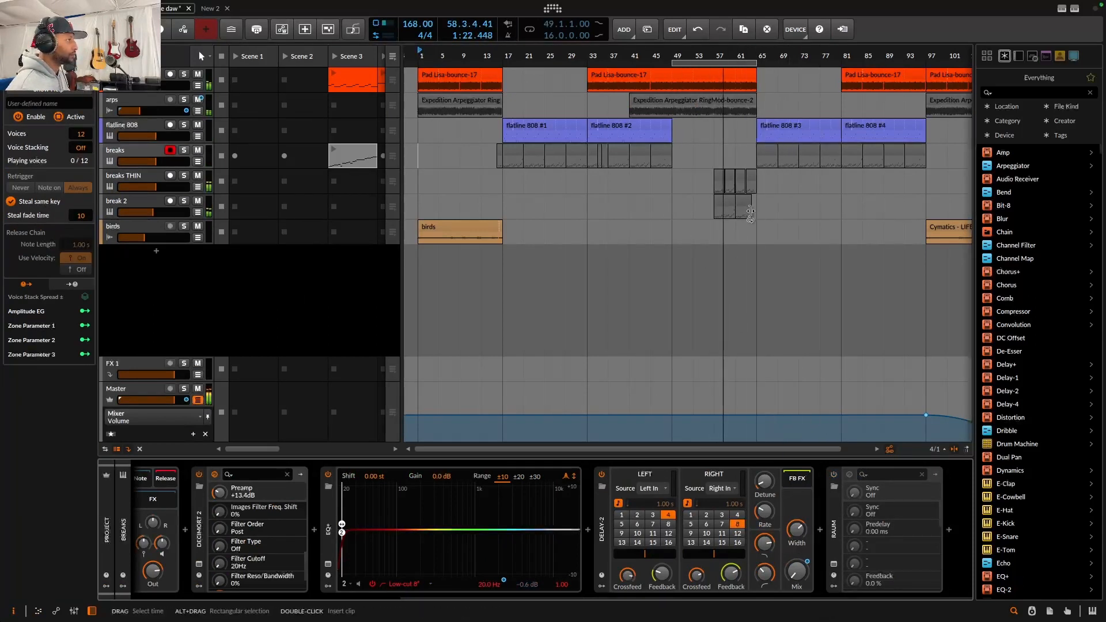
scroll(700, 279, right, 4)
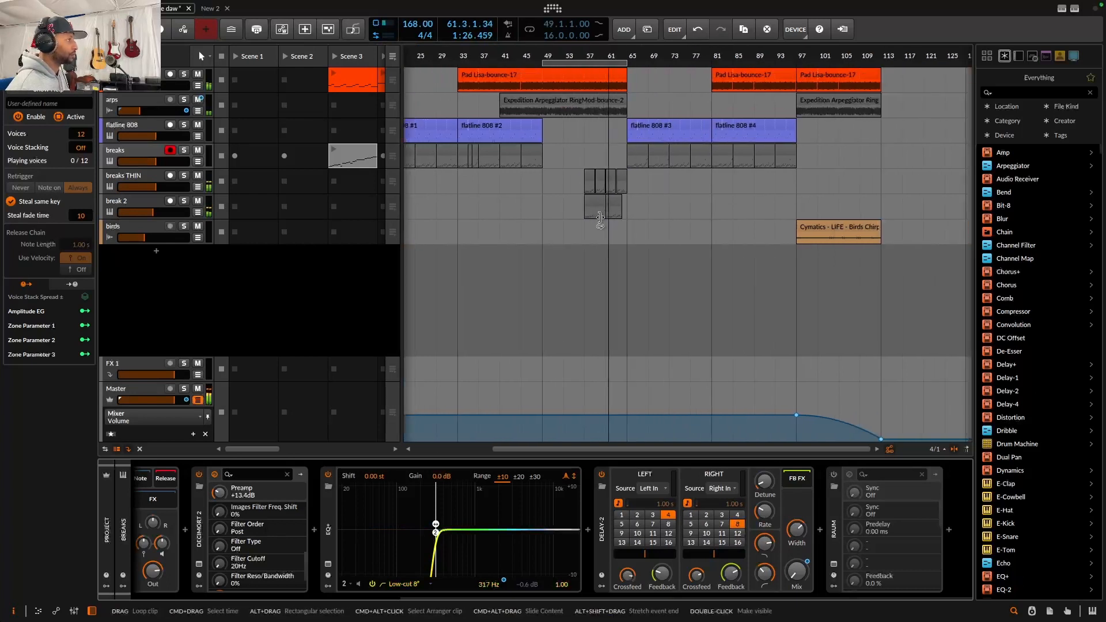
scroll(615, 234, right, 3)
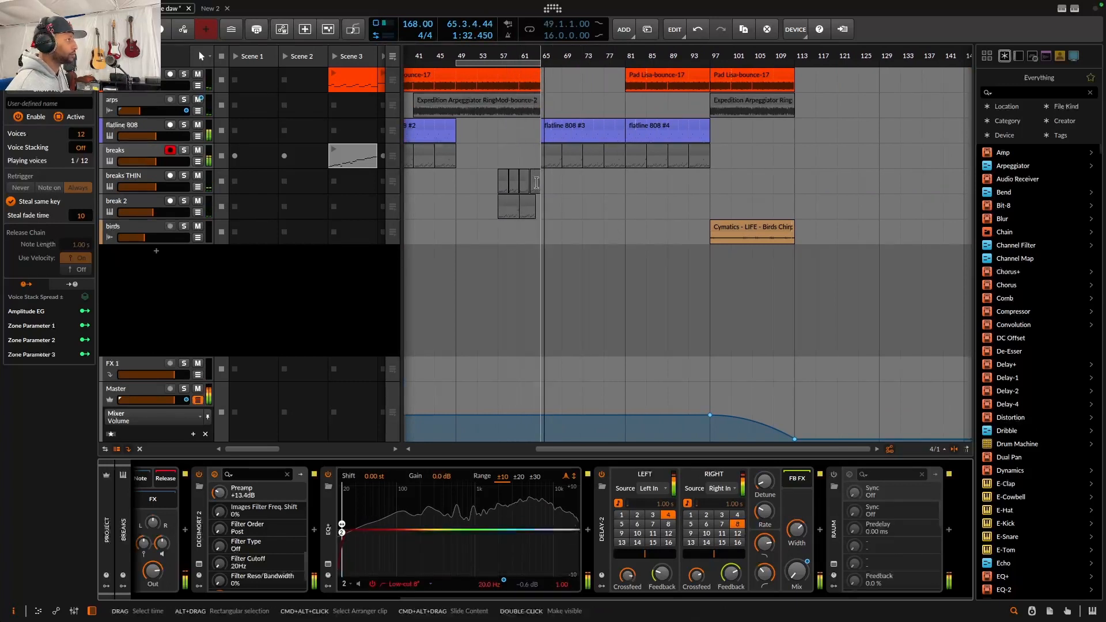
Open the breaks #12 clip and scroll through the notes of the later breaks clips
double_click(546, 155)
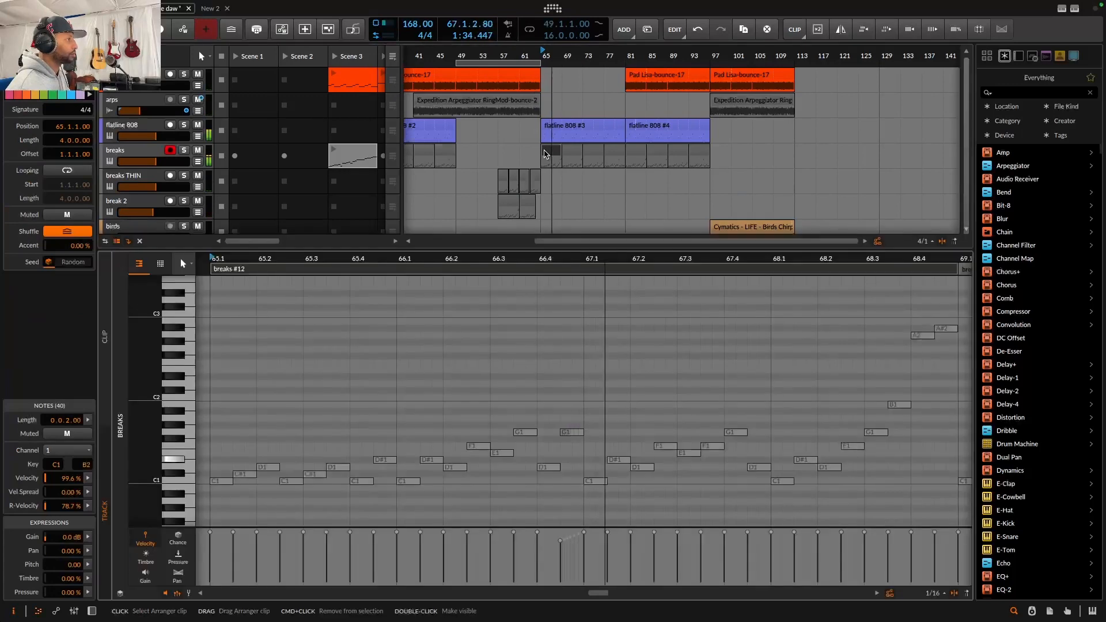
drag(547, 261, 547, 250)
scroll(584, 367, right, 4)
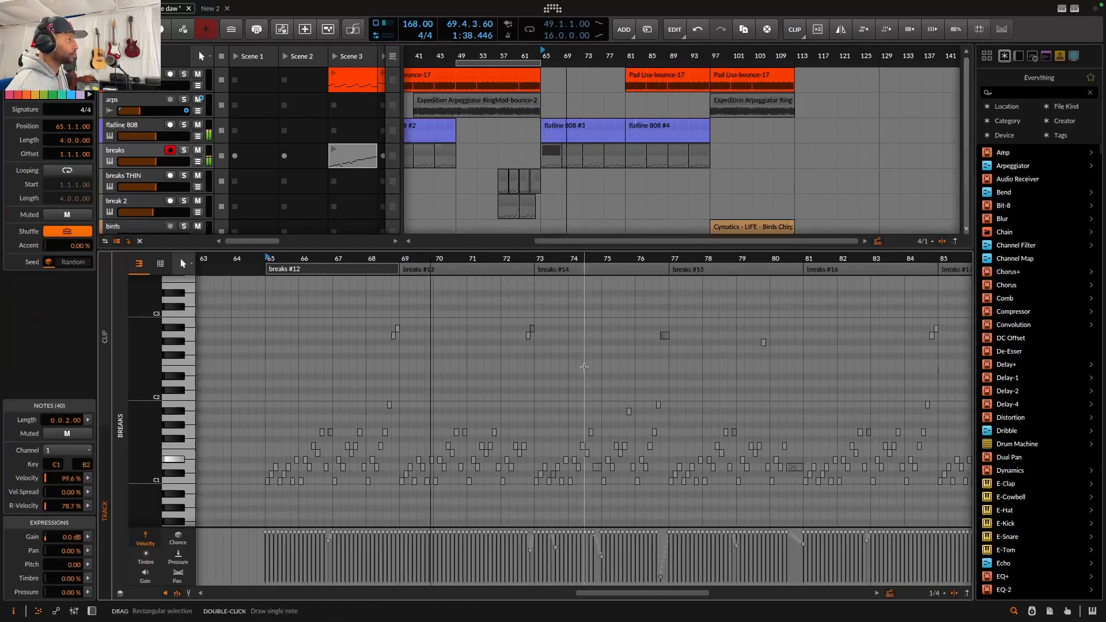
scroll(586, 368, right, 3)
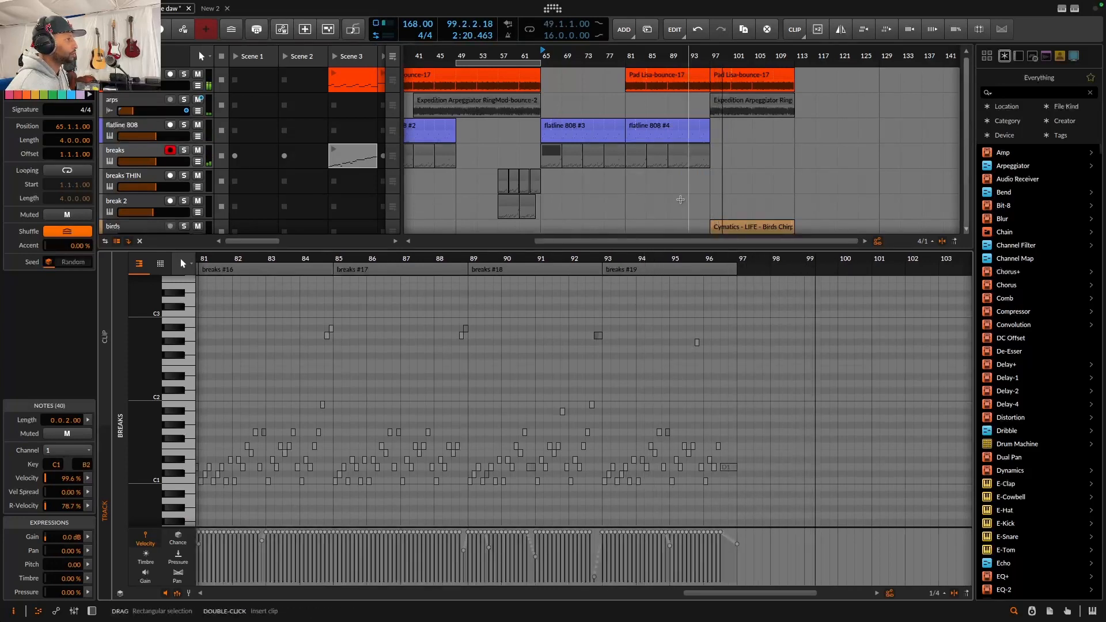
scroll(681, 199, right, 4)
scroll(657, 202, down, 2)
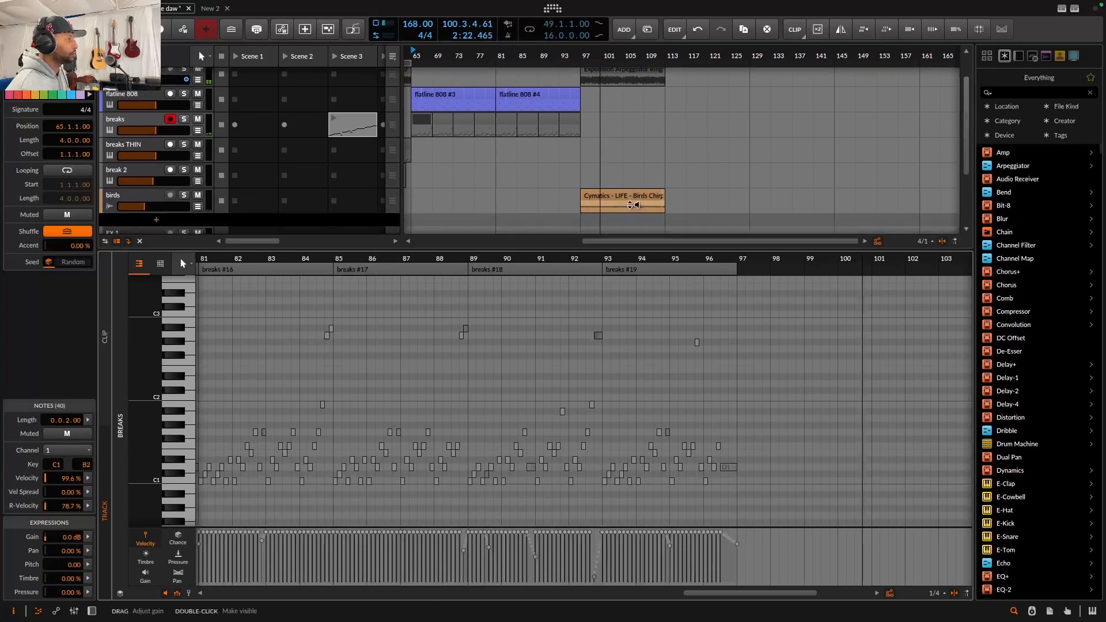
scroll(568, 189, up, 1)
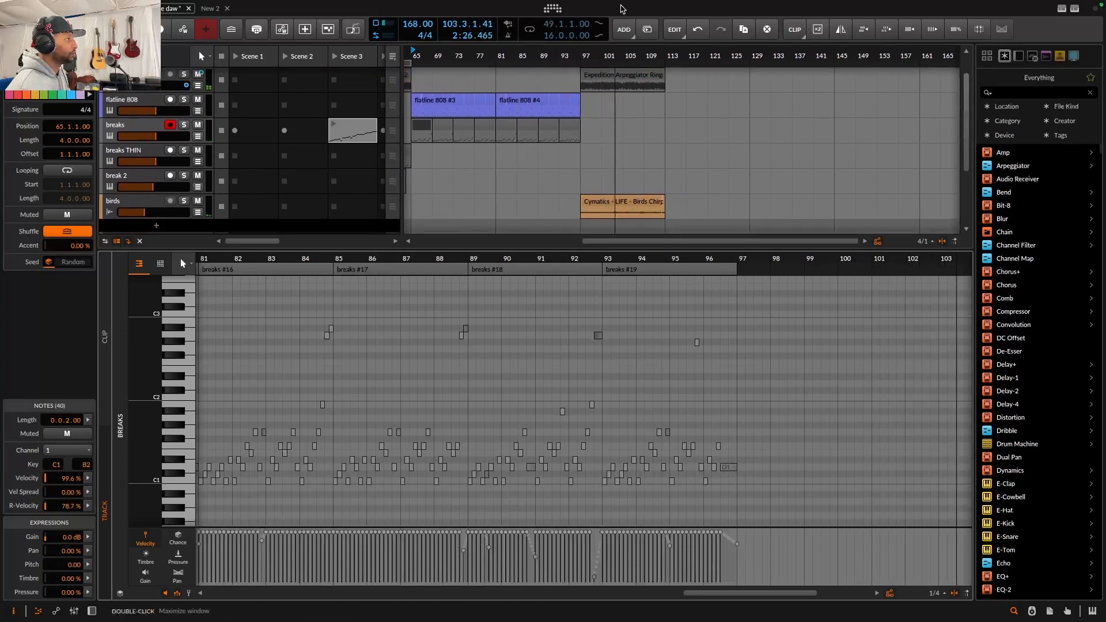
scroll(609, 172, left, 6)
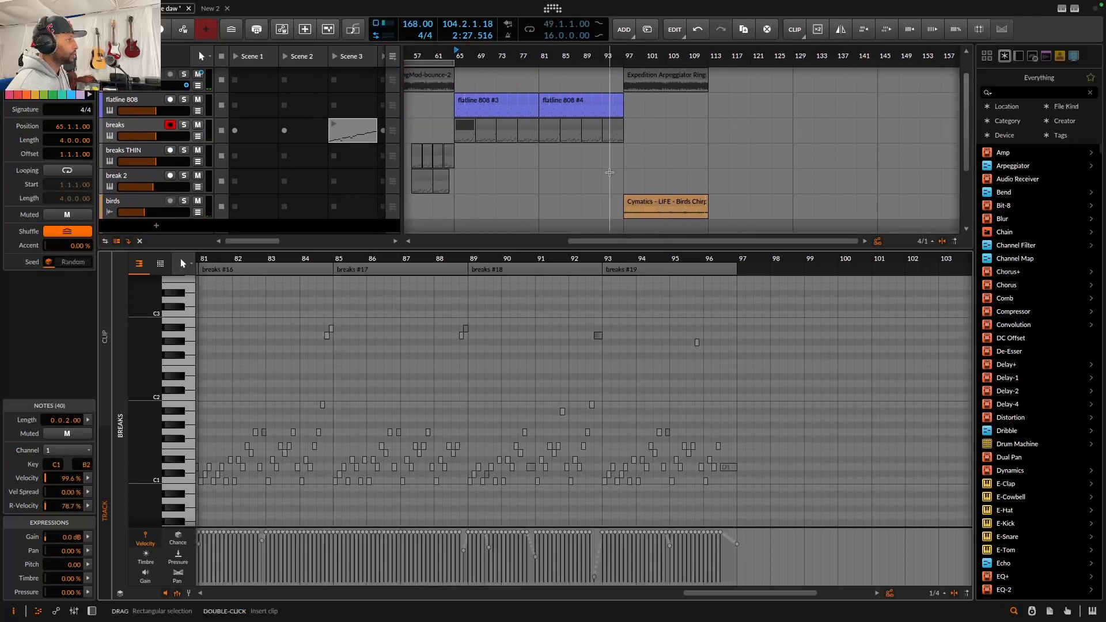
Return to the device view and zoom the arrangement out to show the whole song
key(d)
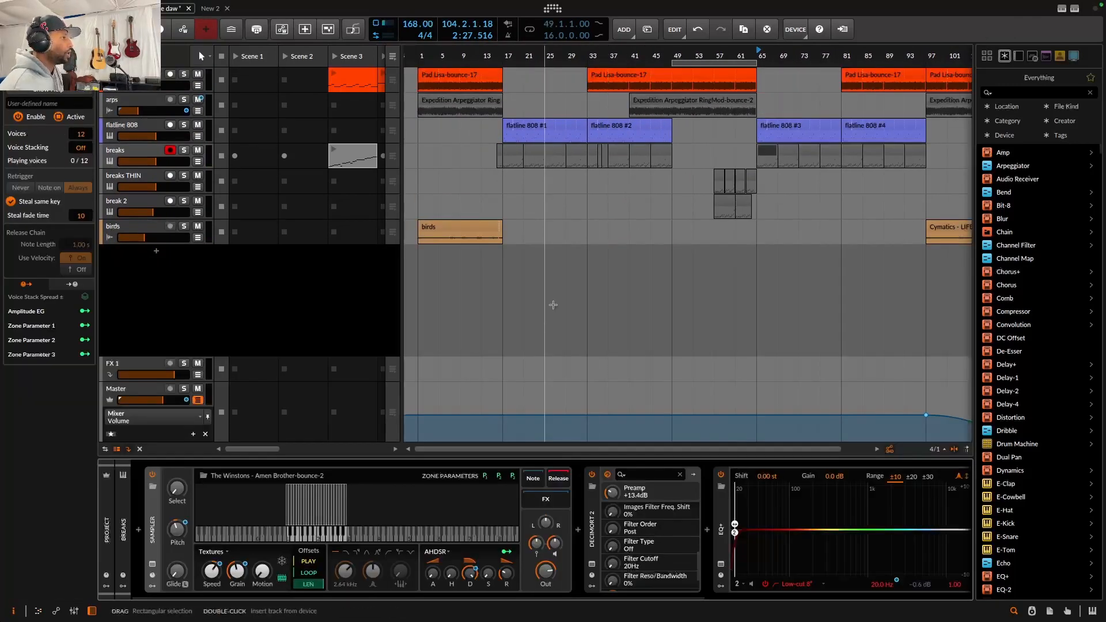
drag(585, 56, 453, 60)
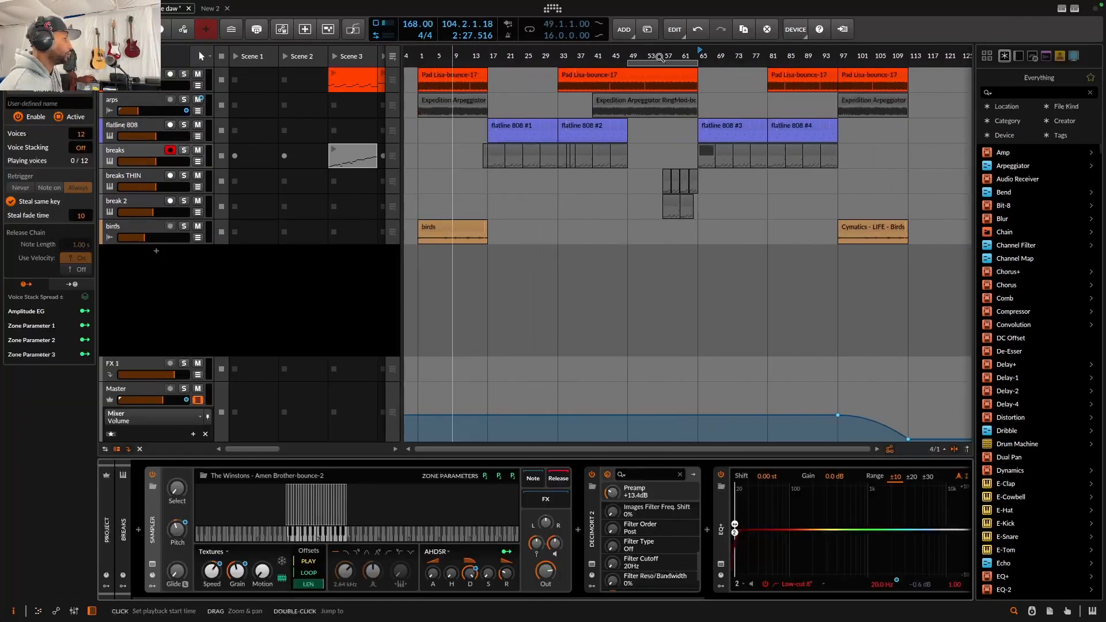
drag(592, 59, 536, 58)
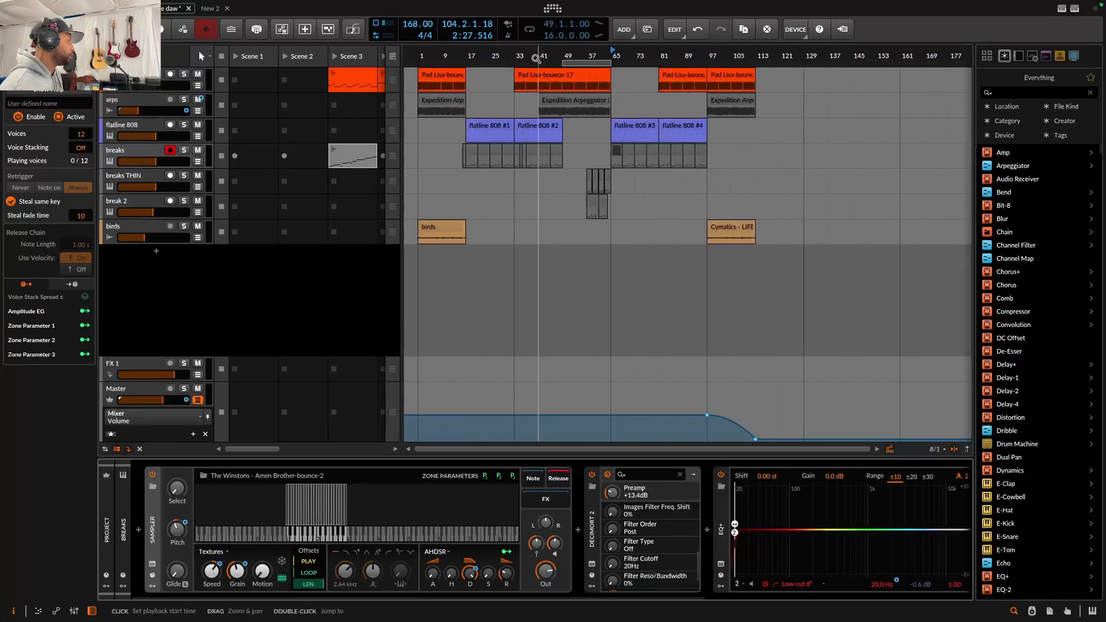